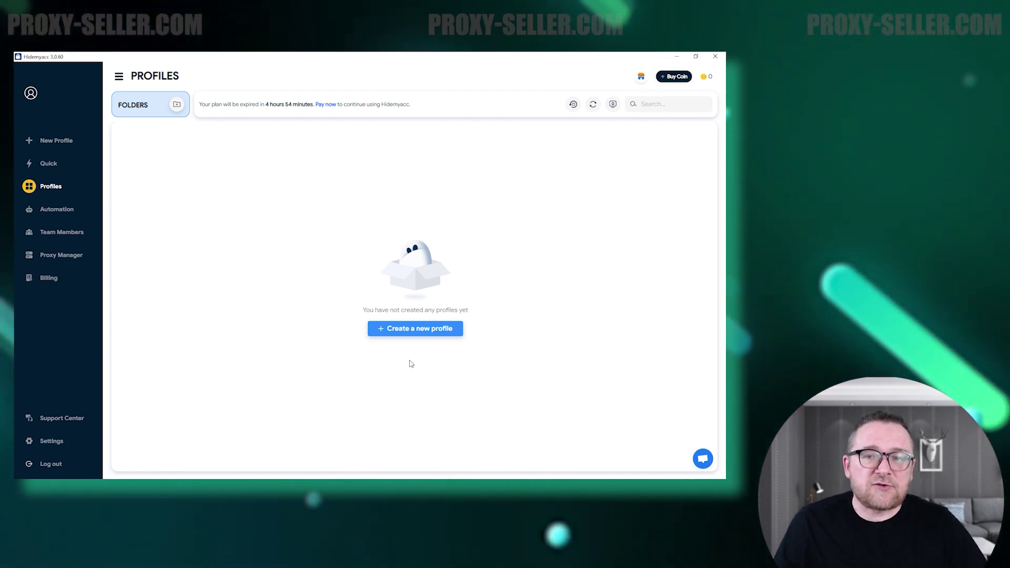
# Start a new profile set to Windows 8 with Chrome version 109.0.0.0
pyautogui.click(411, 332)
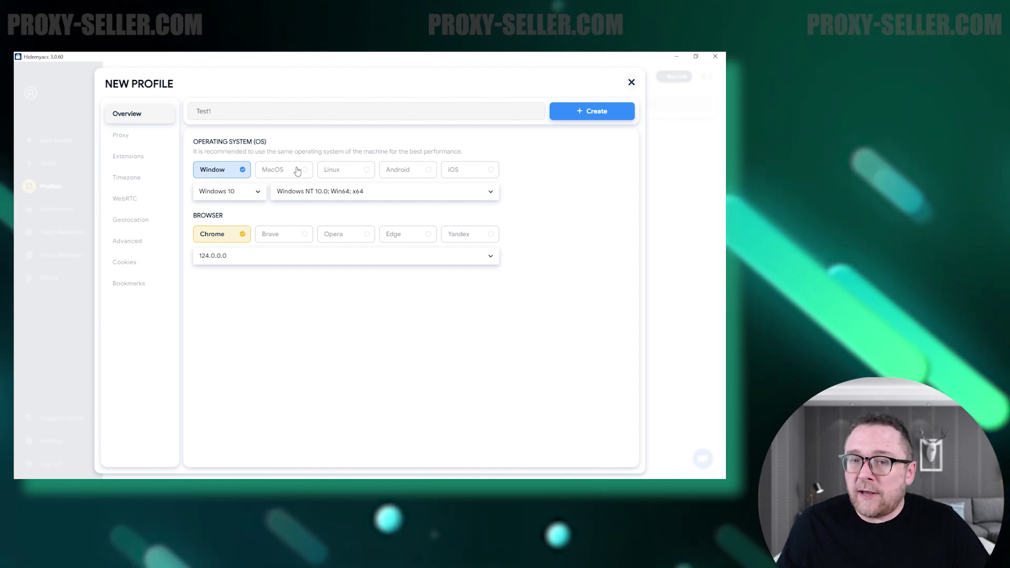
pyautogui.click(365, 170)
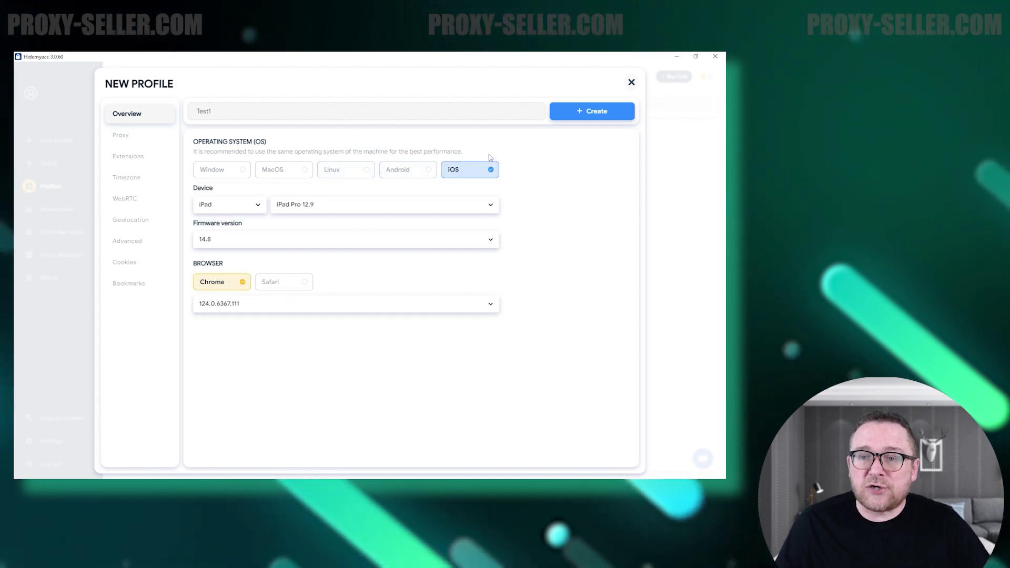
pyautogui.click(236, 170)
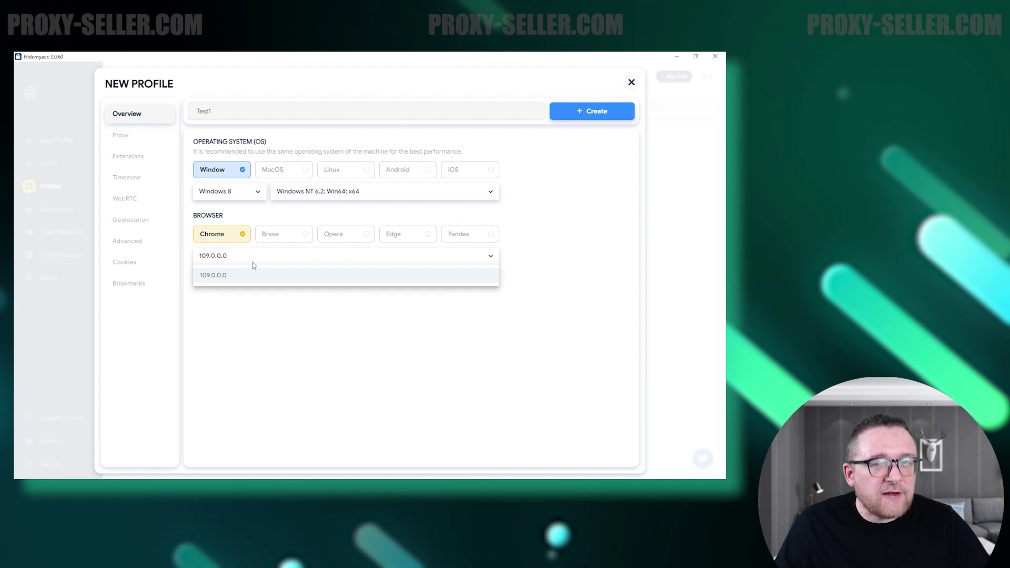
pyautogui.click(257, 277)
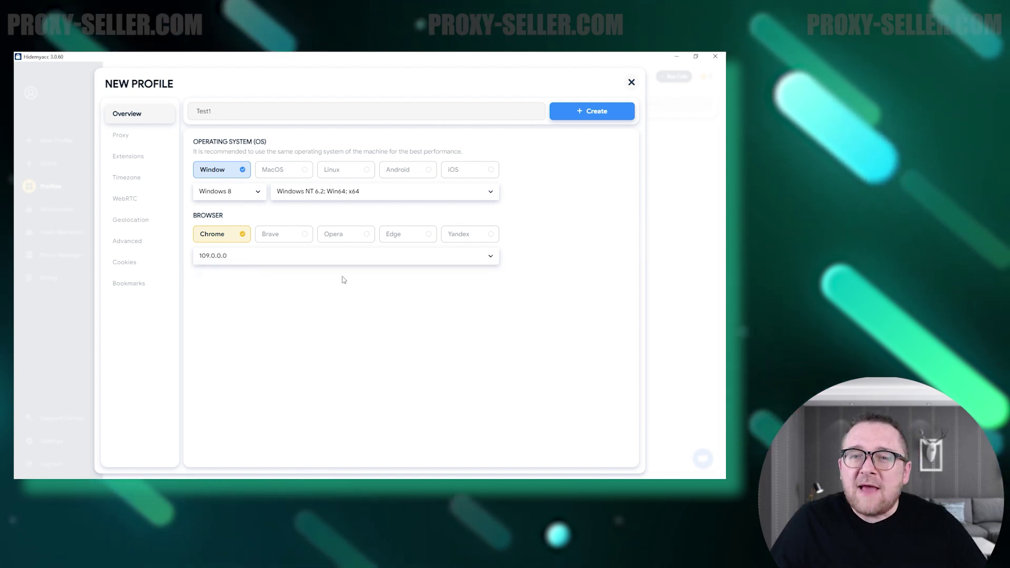
pyautogui.click(128, 138)
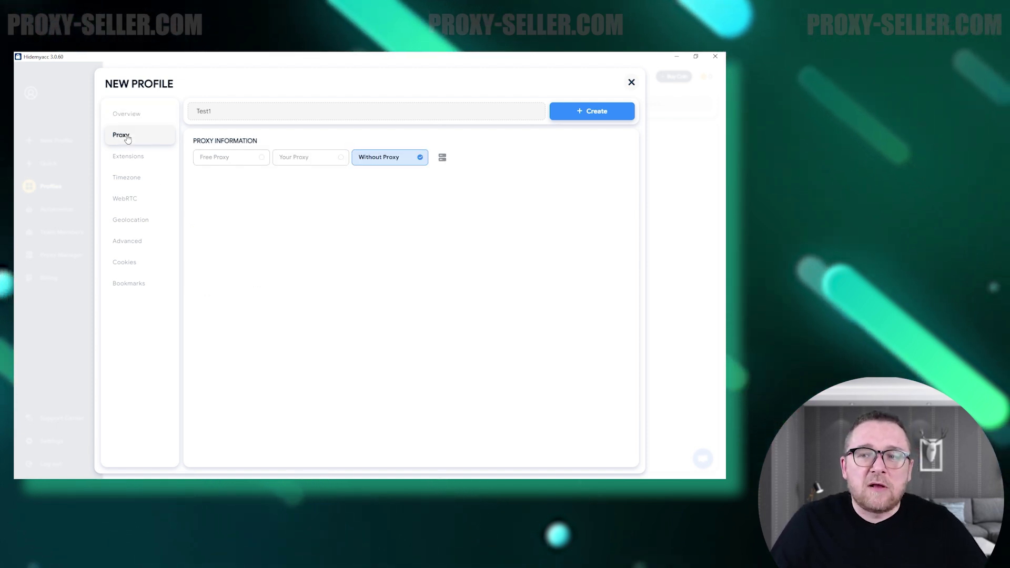
# Give the profile its own proxy with the Socks 5 connection type
pyautogui.click(297, 165)
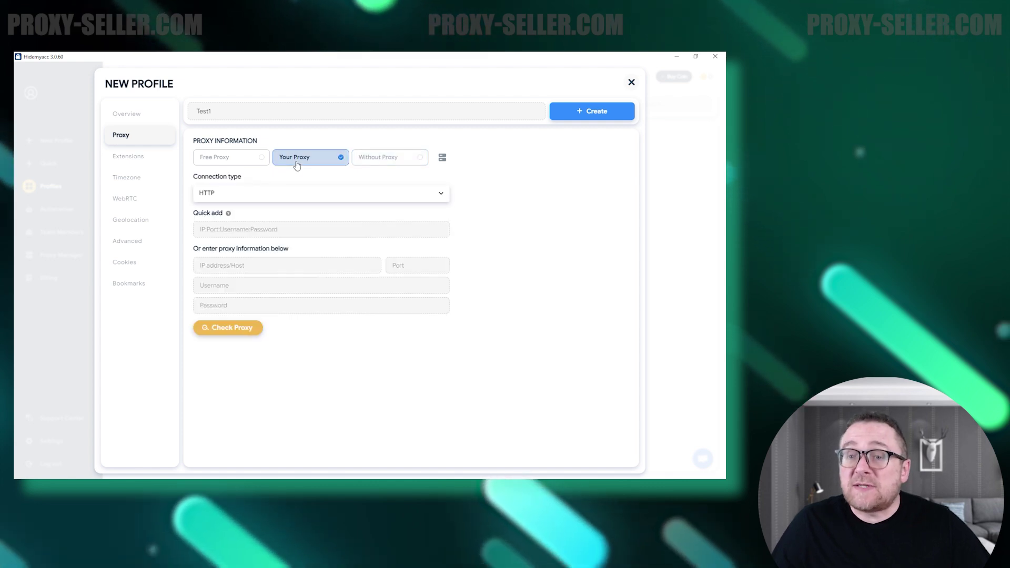
pyautogui.click(252, 195)
pyautogui.click(235, 243)
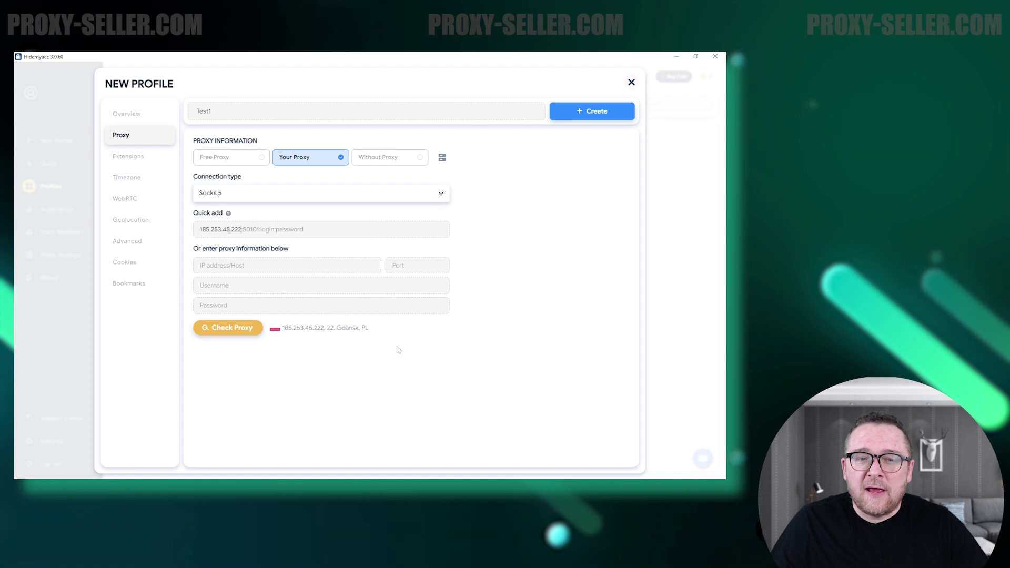
# Look at the profile's extension upload window, then dismiss it
pyautogui.click(120, 160)
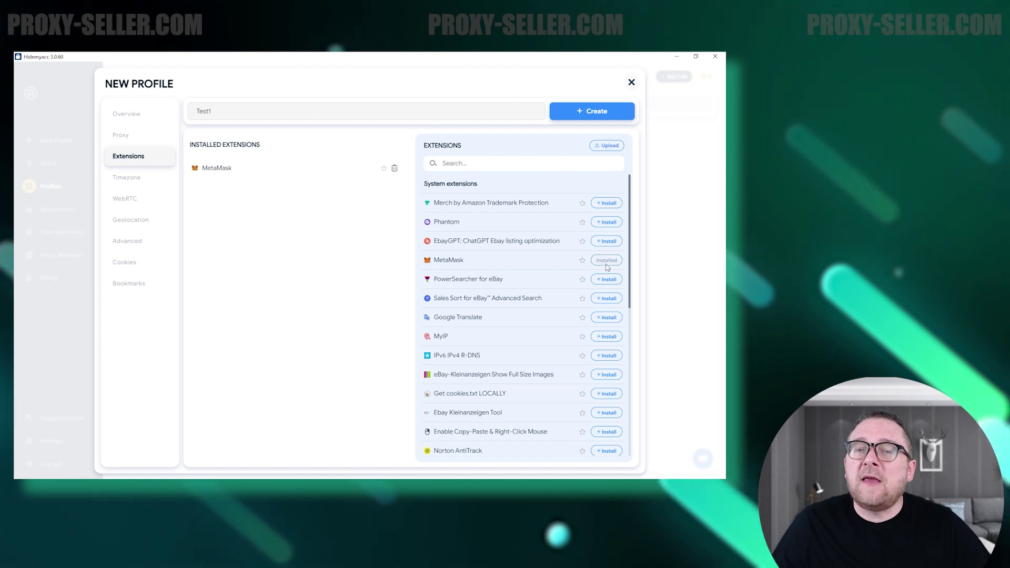
pyautogui.click(605, 147)
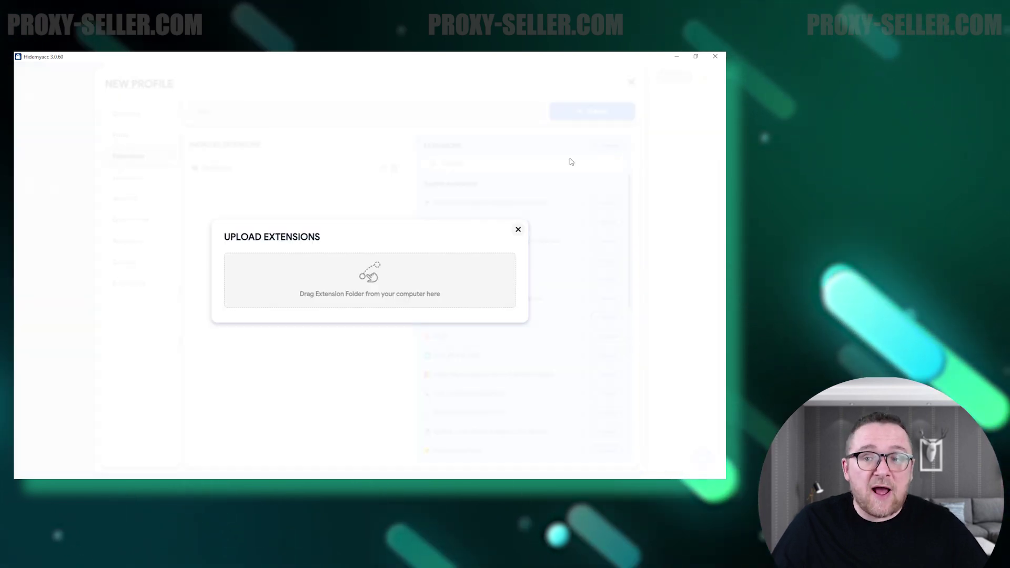
pyautogui.click(517, 229)
pyautogui.click(133, 182)
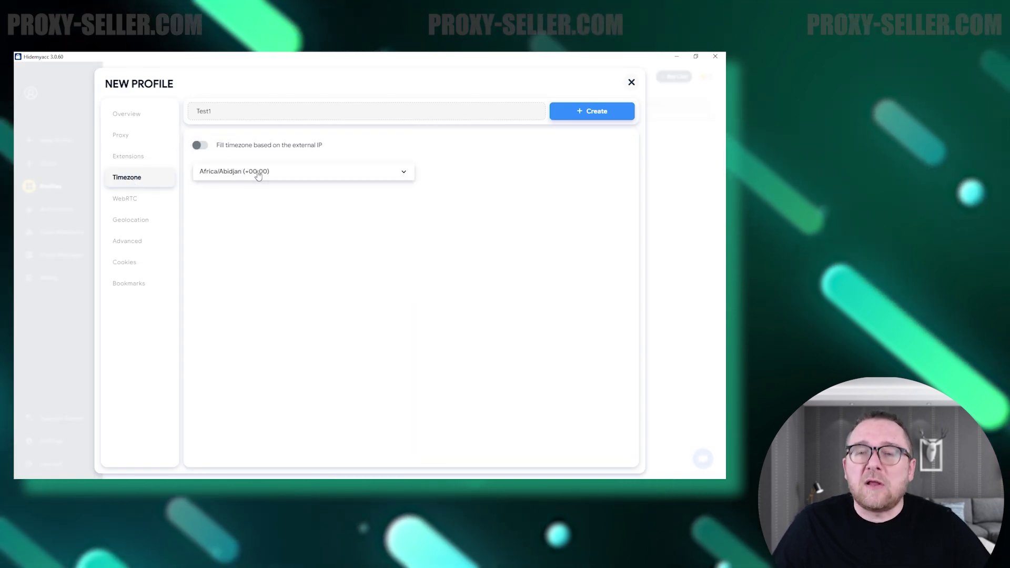
# Set timezone America/Anchorage, geolocation 145/241 with 30 m accuracy, and enable WebGL Image masking
pyautogui.click(258, 171)
pyautogui.click(289, 342)
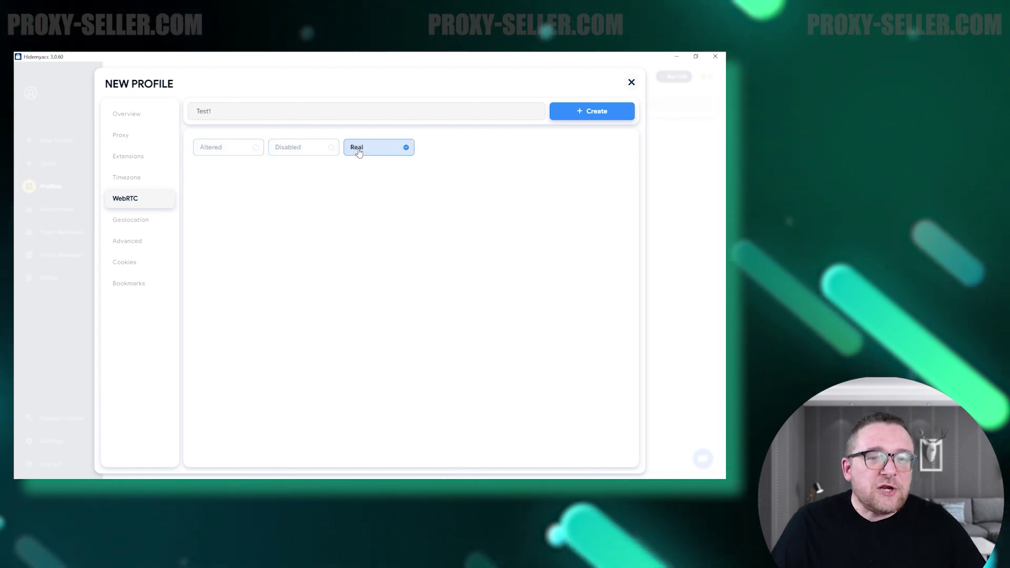
pyautogui.click(151, 218)
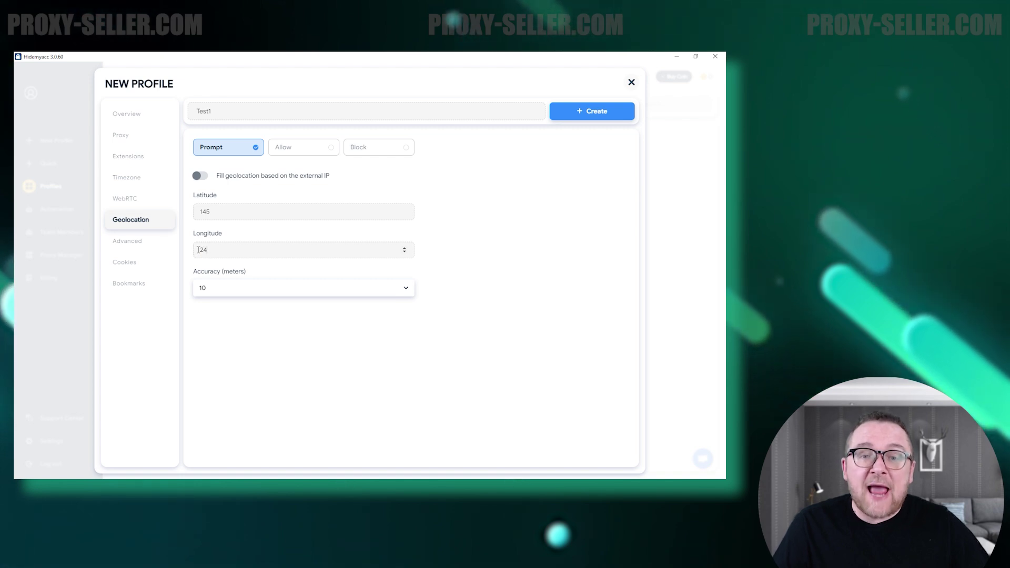
pyautogui.click(208, 336)
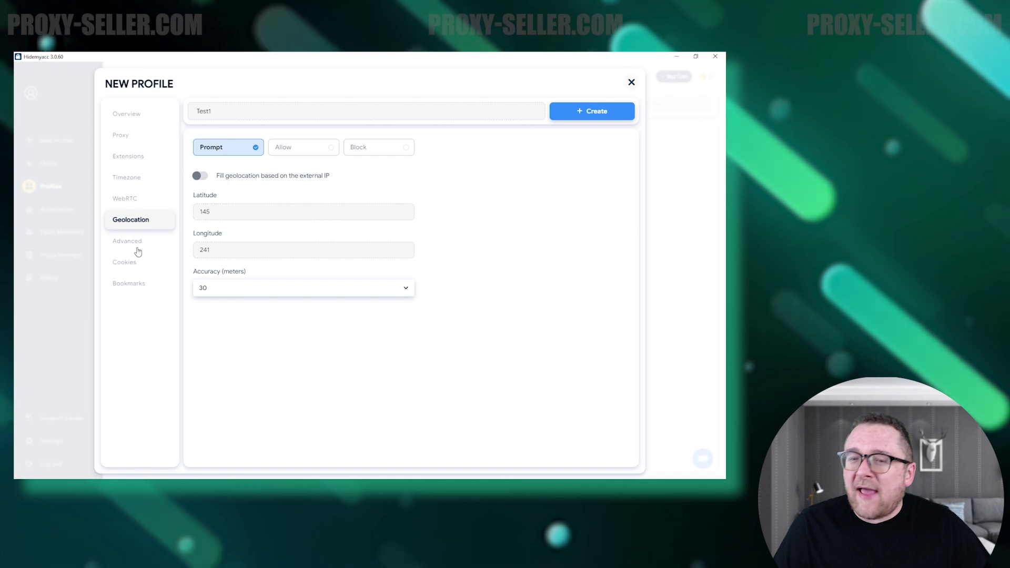
pyautogui.click(136, 243)
pyautogui.click(206, 241)
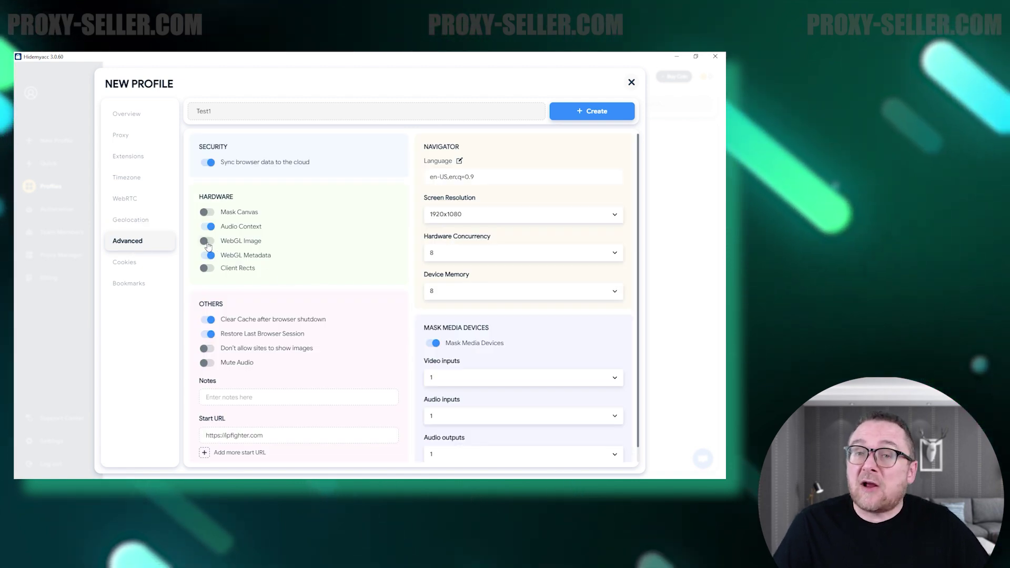
# Block images, change resolution, set hardware concurrency 4, audio inputs 3, and start URL facebook.com
pyautogui.click(207, 348)
pyautogui.click(463, 214)
pyautogui.click(452, 261)
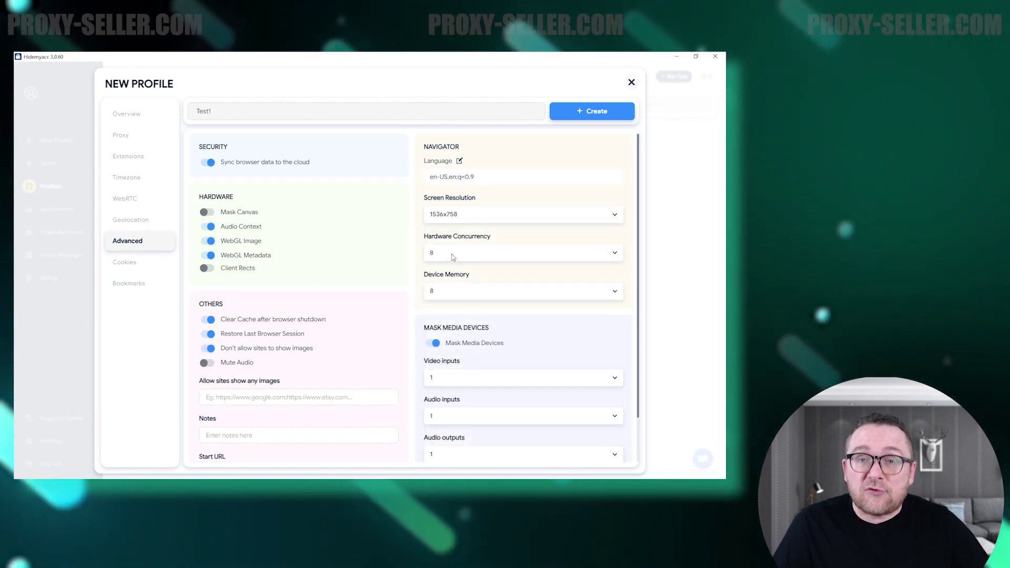
pyautogui.click(451, 257)
pyautogui.click(445, 286)
pyautogui.scroll(-1, 421, 331)
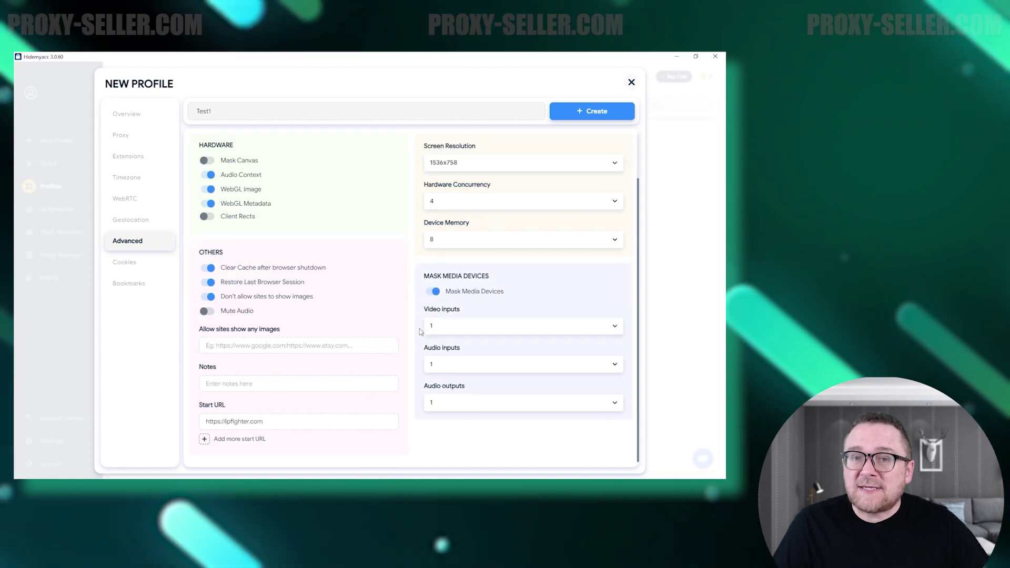
pyautogui.click(445, 365)
pyautogui.click(447, 433)
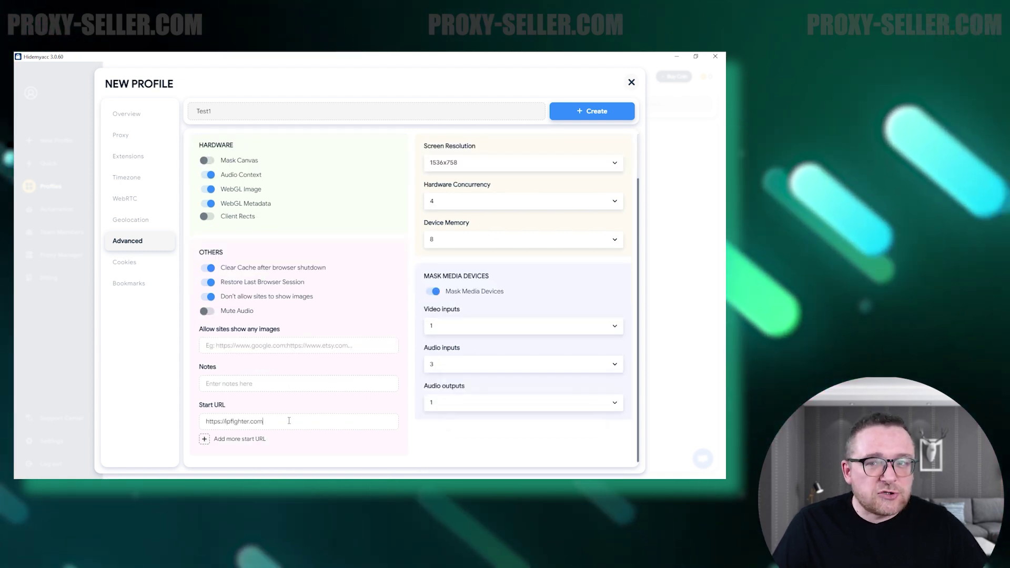
pyautogui.moveTo(289, 421); pyautogui.dragTo(226, 421)
pyautogui.write('facebook.')
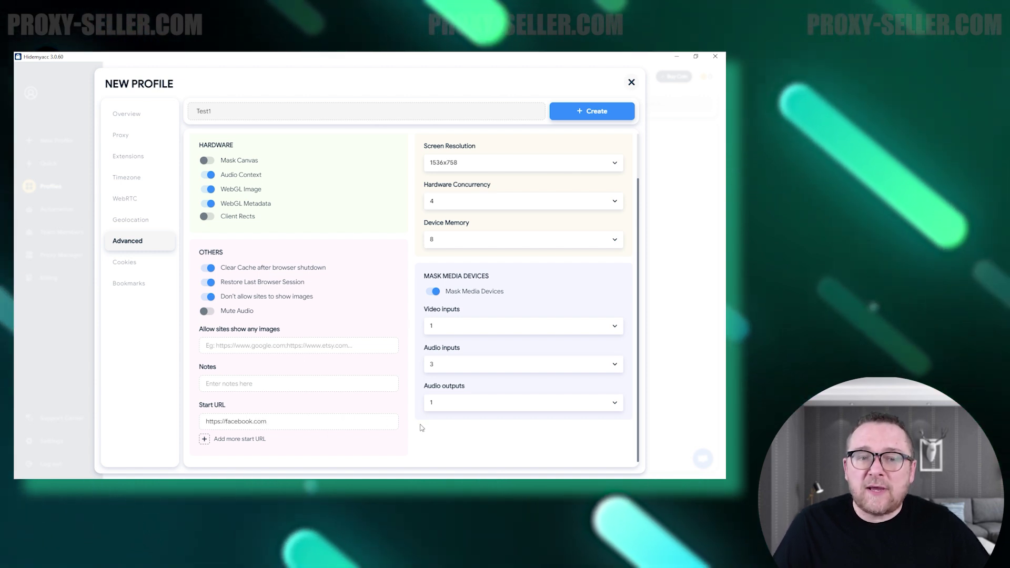
pyautogui.click(126, 262)
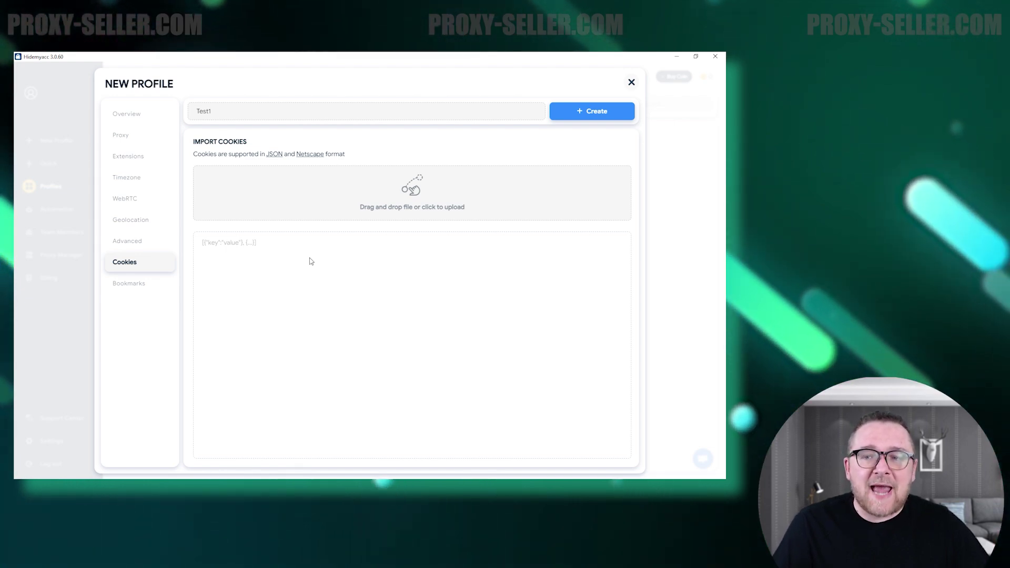
pyautogui.click(148, 284)
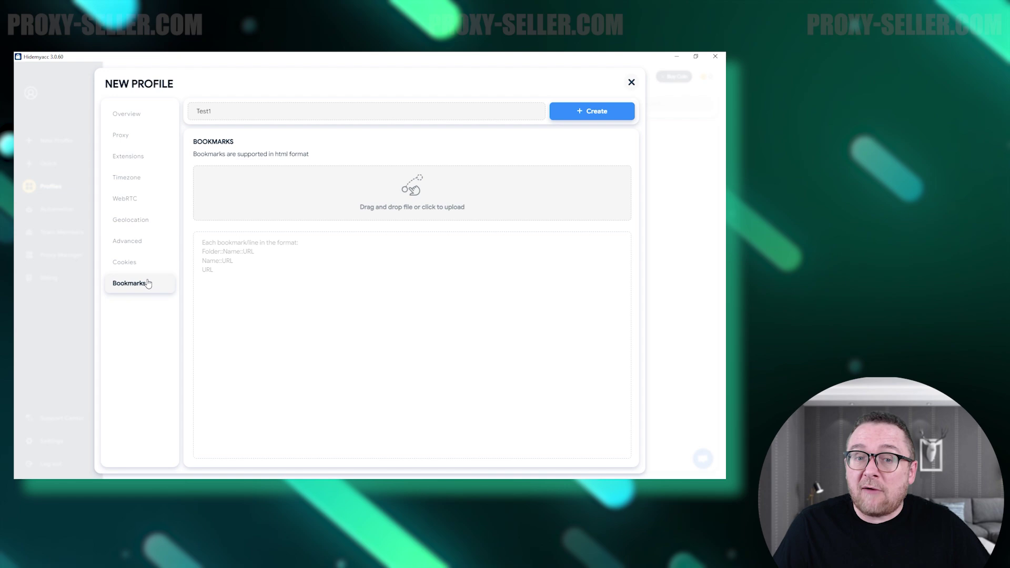
pyautogui.click(285, 261)
pyautogui.write('Google.com')
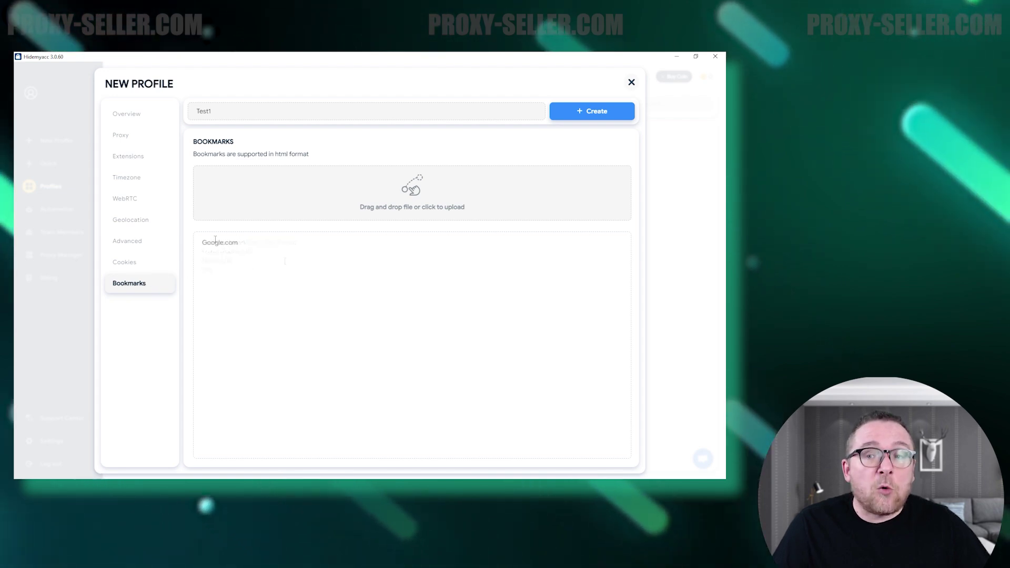
pyautogui.click(203, 243)
pyautogui.write('http://')
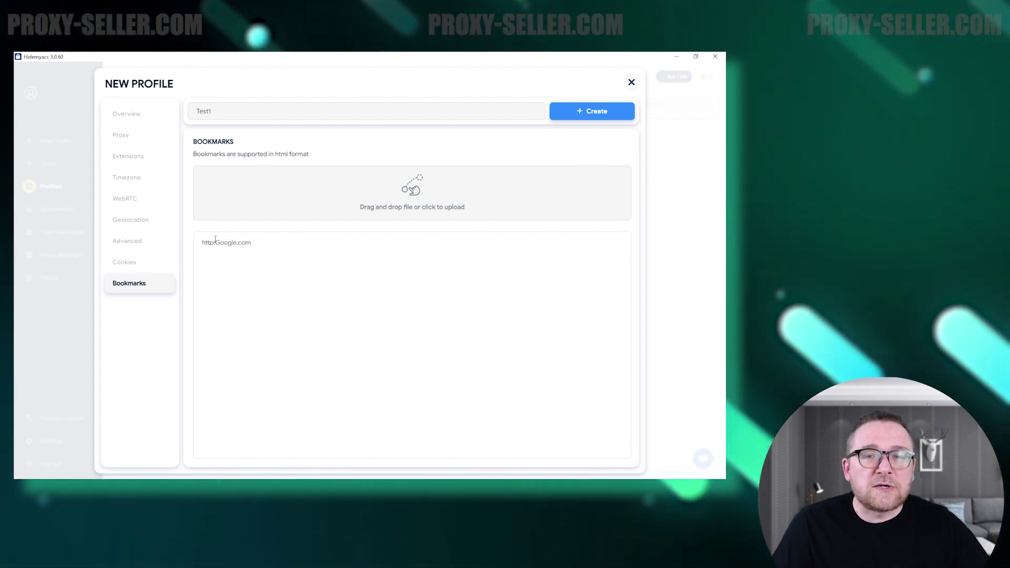
pyautogui.click(594, 110)
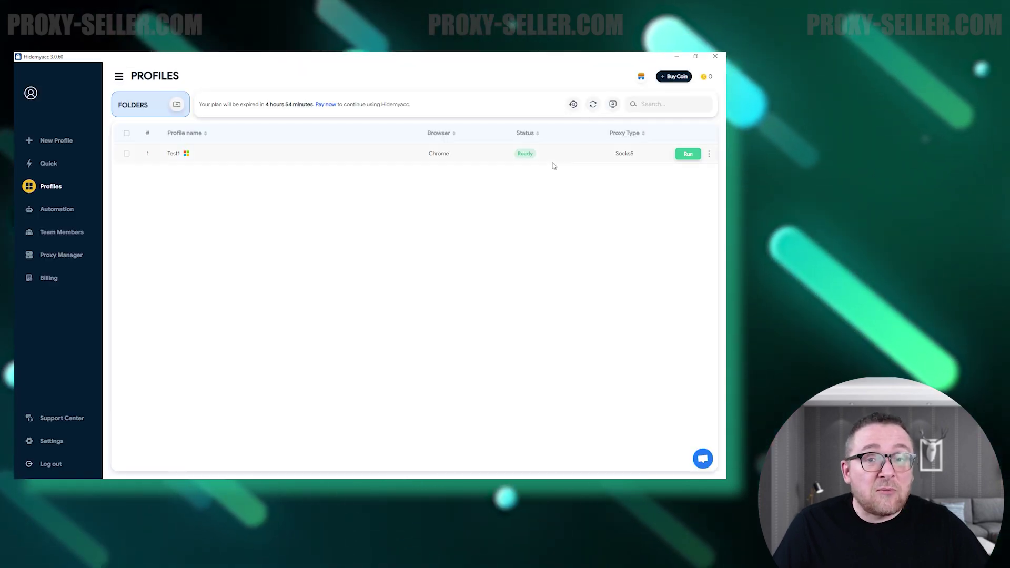
# Check the Test1 row's actions menu, then switch to the Quick one-off profile page
pyautogui.click(709, 154)
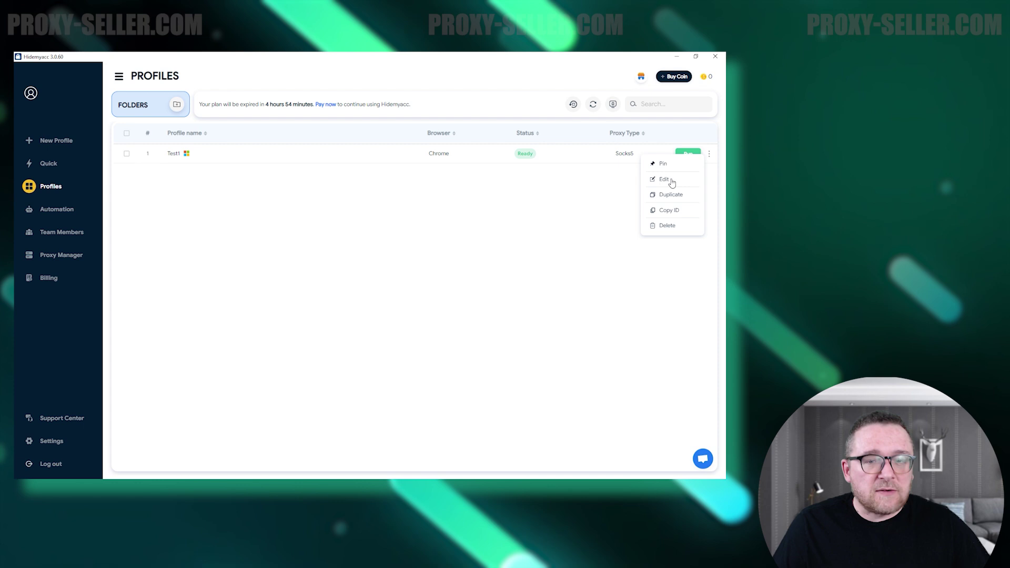
pyautogui.click(559, 221)
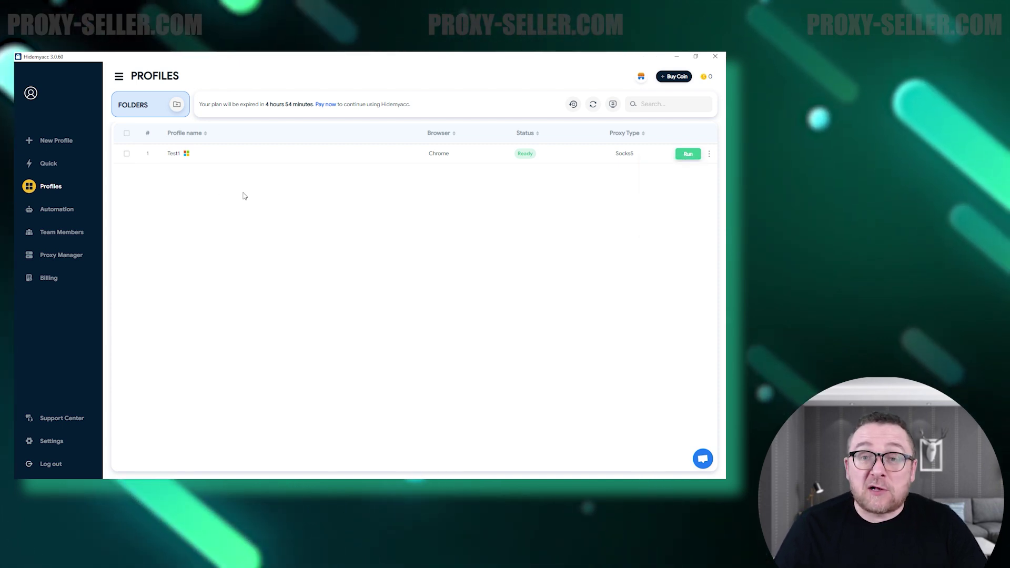
pyautogui.click(36, 166)
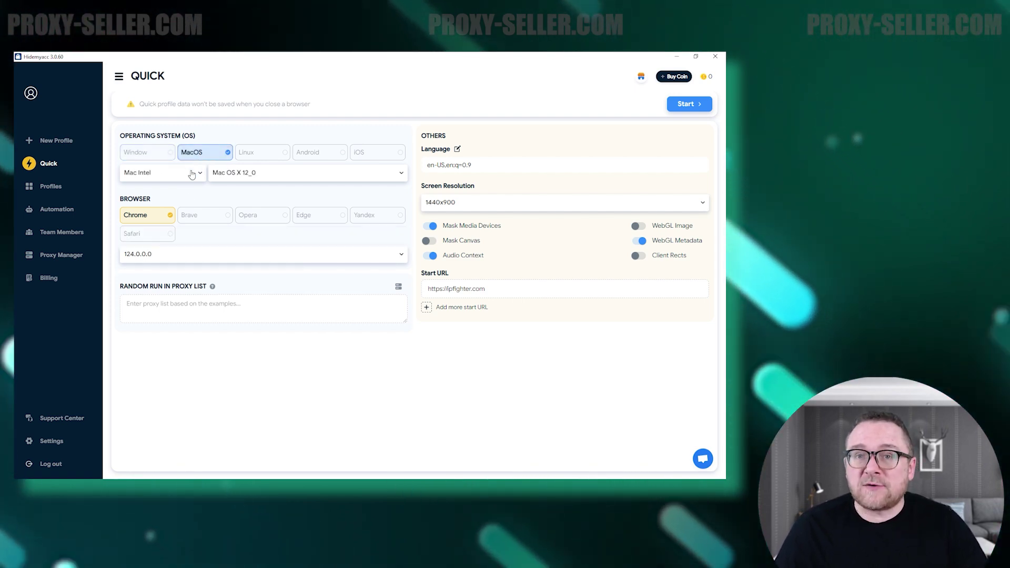
# Launch a quick Safari profile at 1920x1200 resolution, then go to the Automation page
pyautogui.click(163, 173)
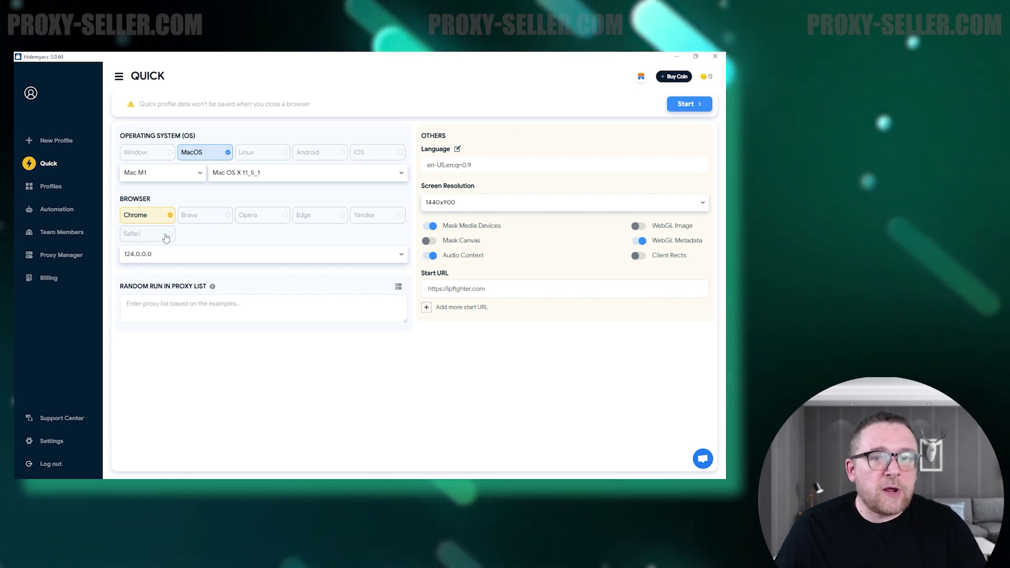
pyautogui.click(149, 234)
pyautogui.click(170, 256)
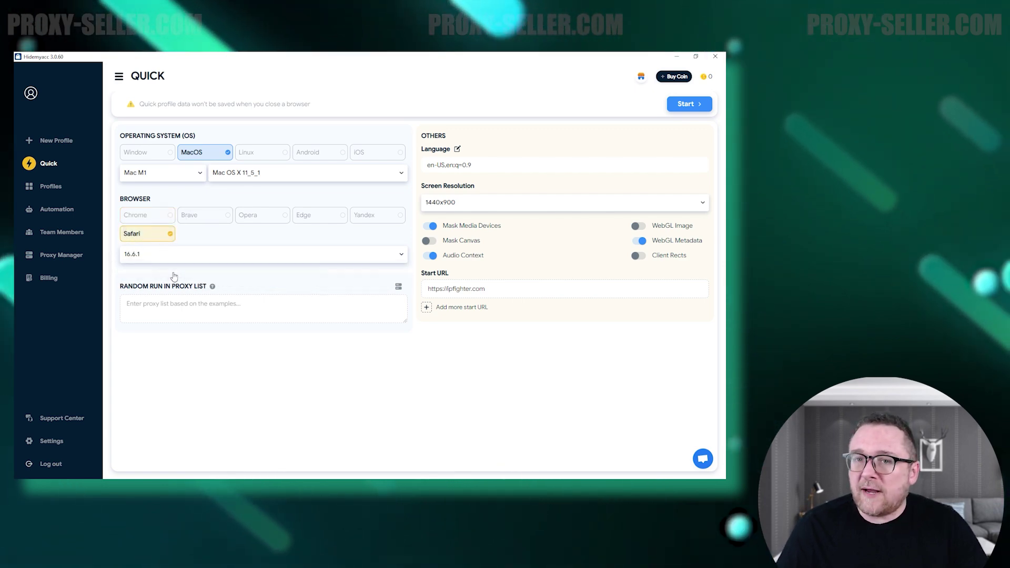
pyautogui.click(575, 202)
pyautogui.scroll(-5, 461, 326)
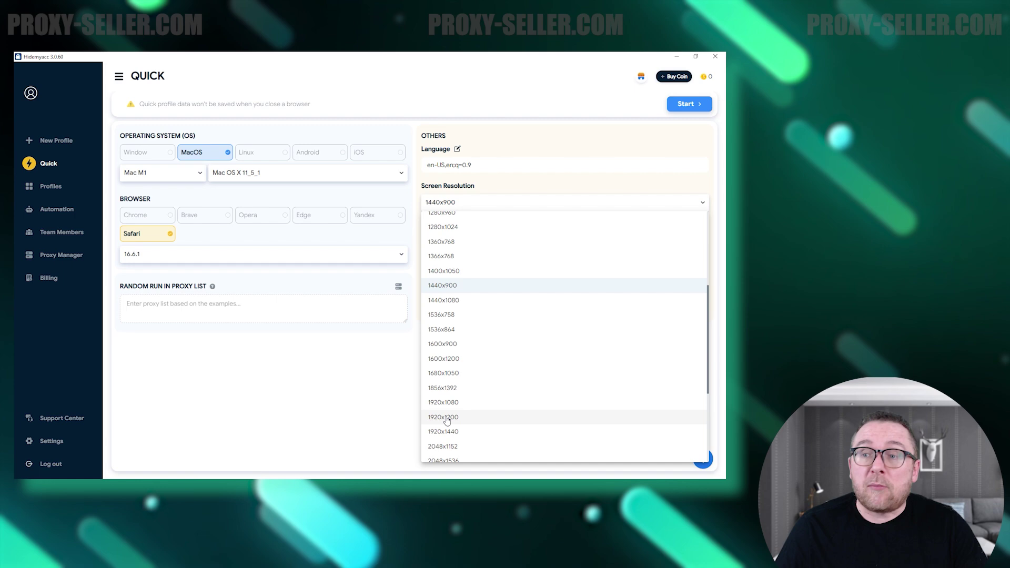
pyautogui.click(444, 417)
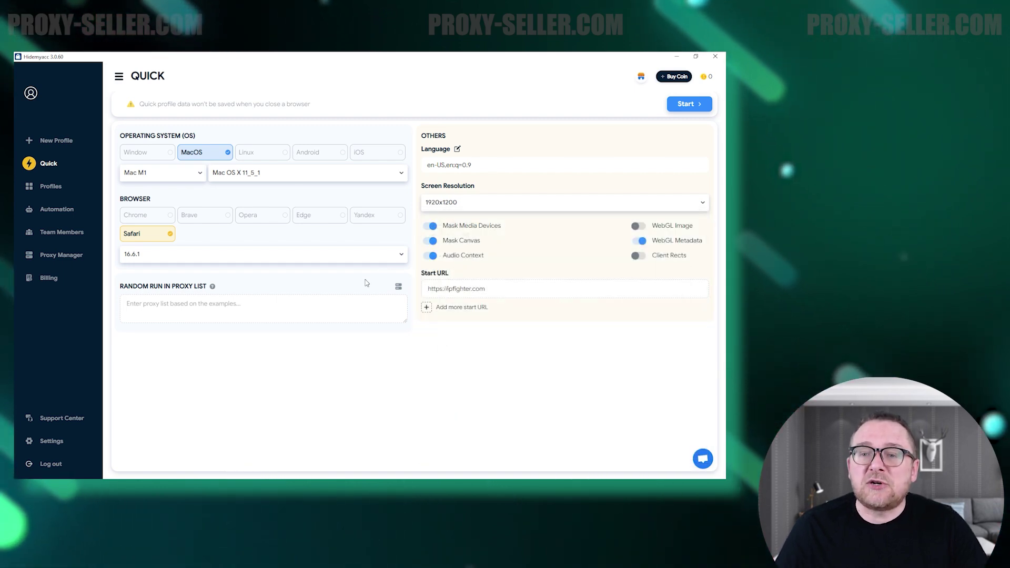
pyautogui.click(675, 105)
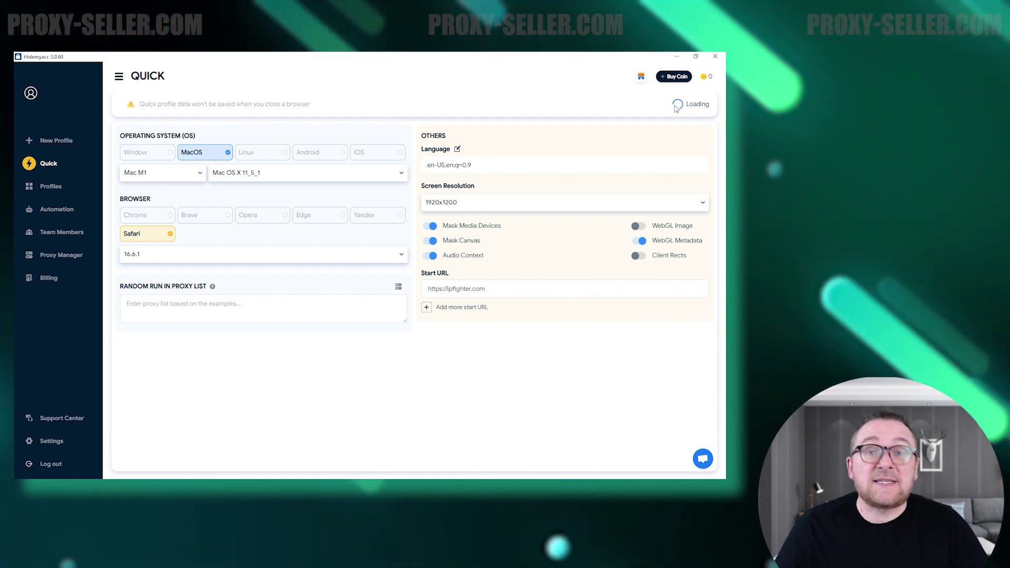
pyautogui.click(57, 209)
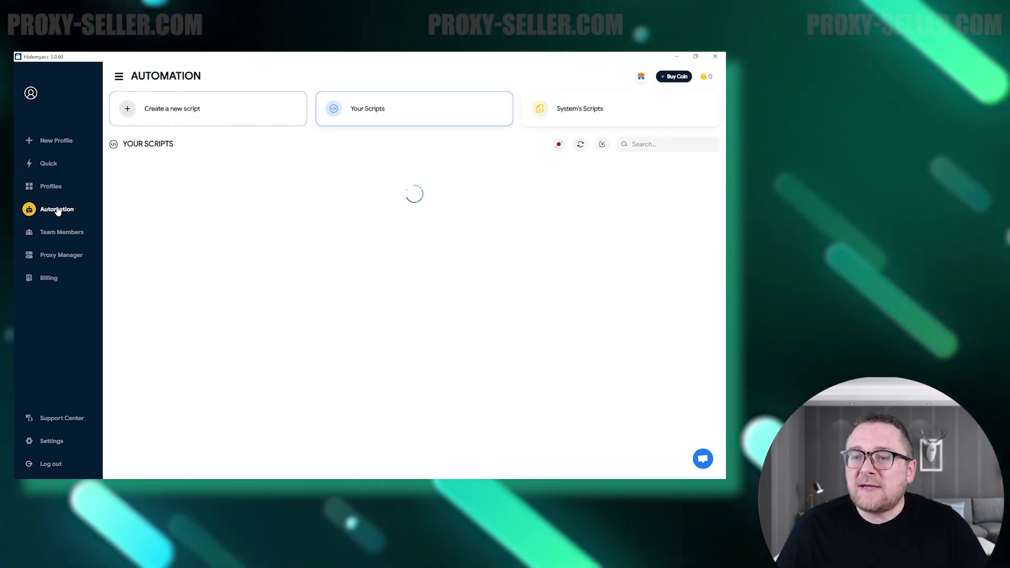
# Open the new automation script editor and close it without saving
pyautogui.click(164, 109)
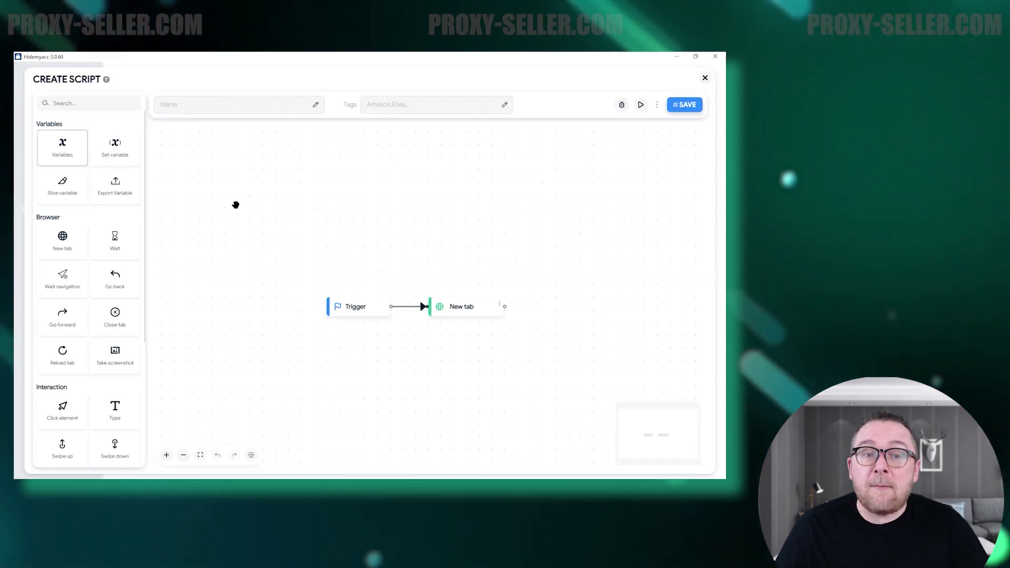
pyautogui.click(705, 78)
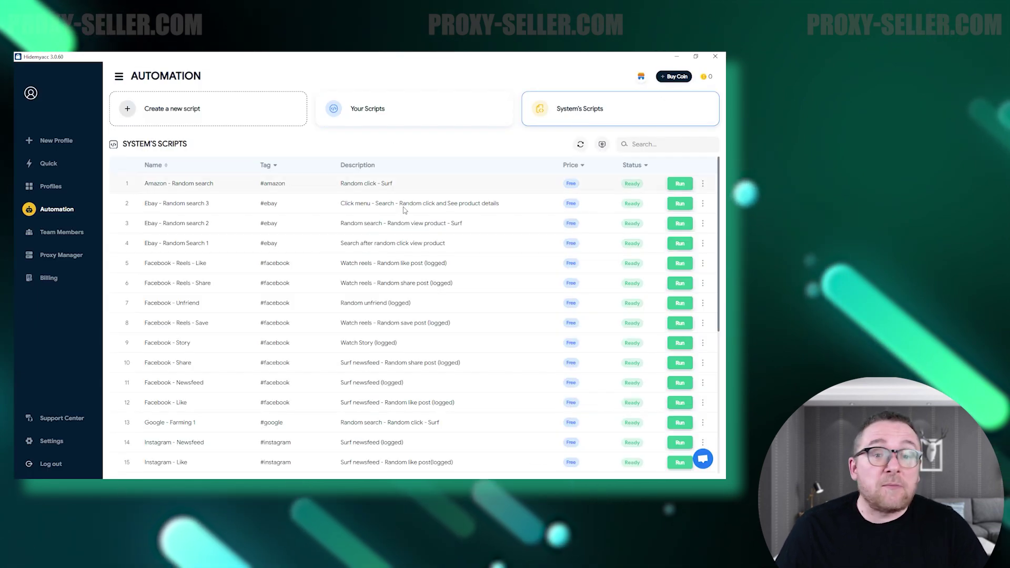
pyautogui.scroll(-1, 715, 206)
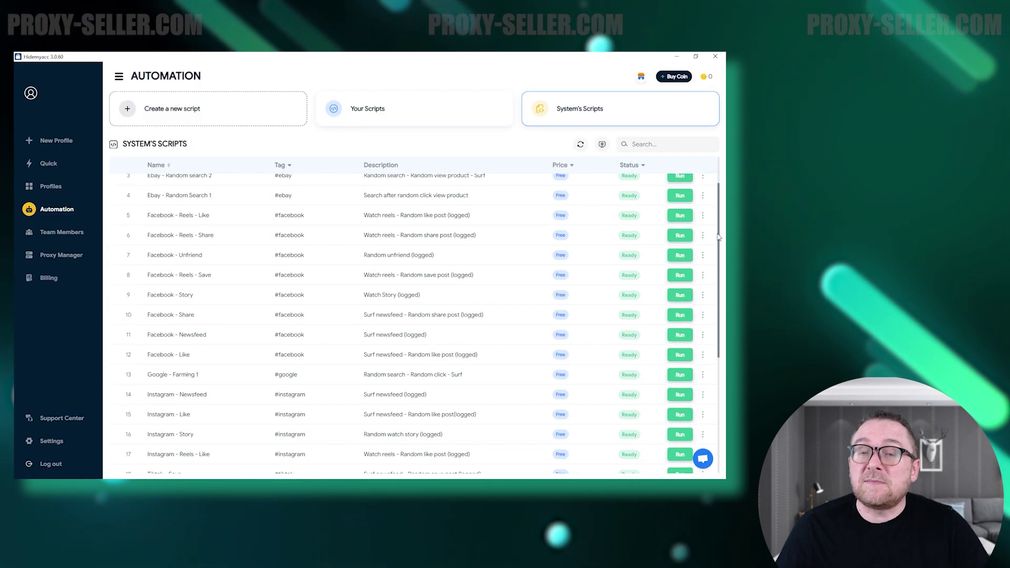
# Start a new sub-account on the Team Members page and begin entering its e-mail
pyautogui.click(62, 232)
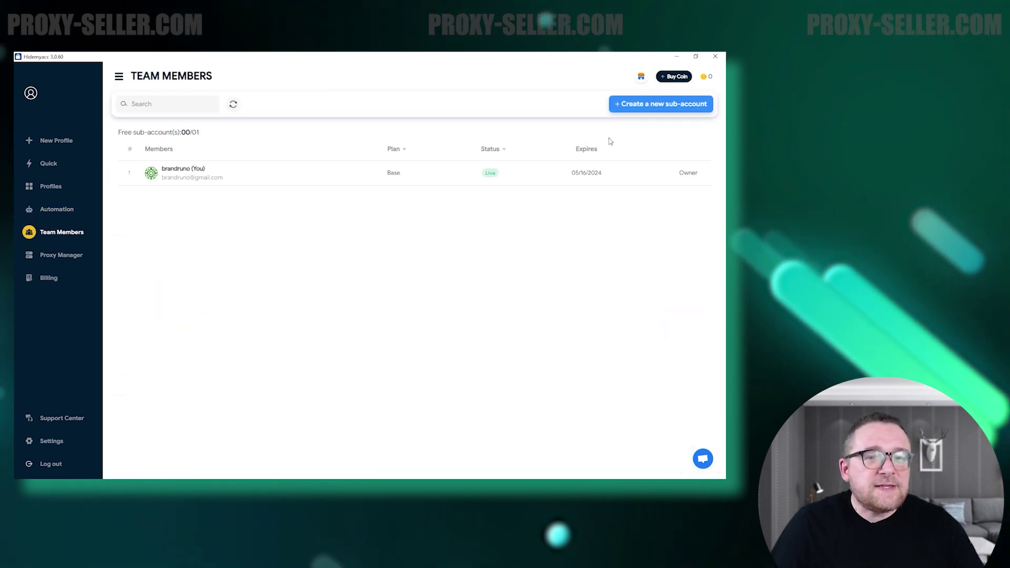
pyautogui.click(630, 108)
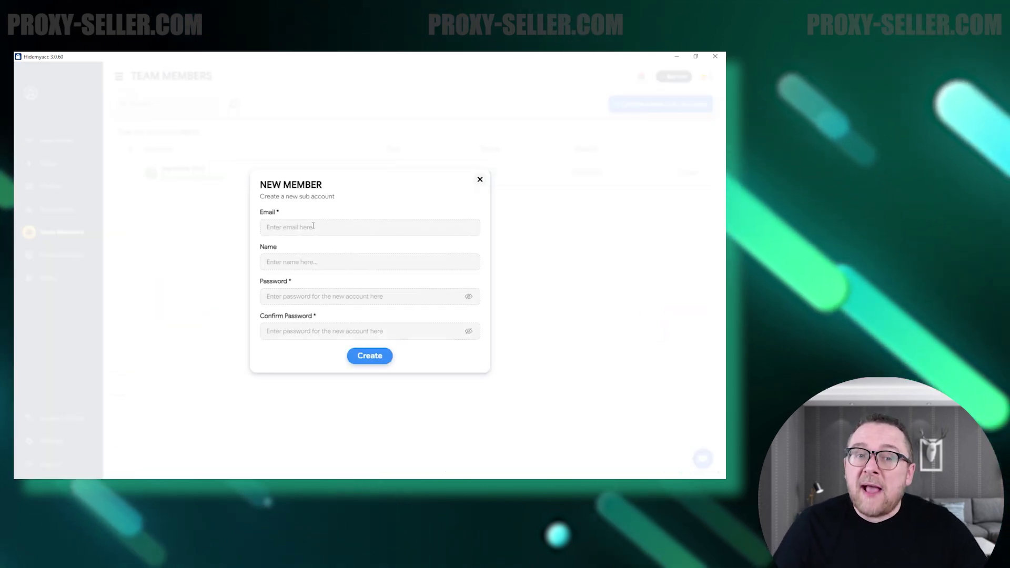
pyautogui.click(313, 226)
pyautogui.write('test@')
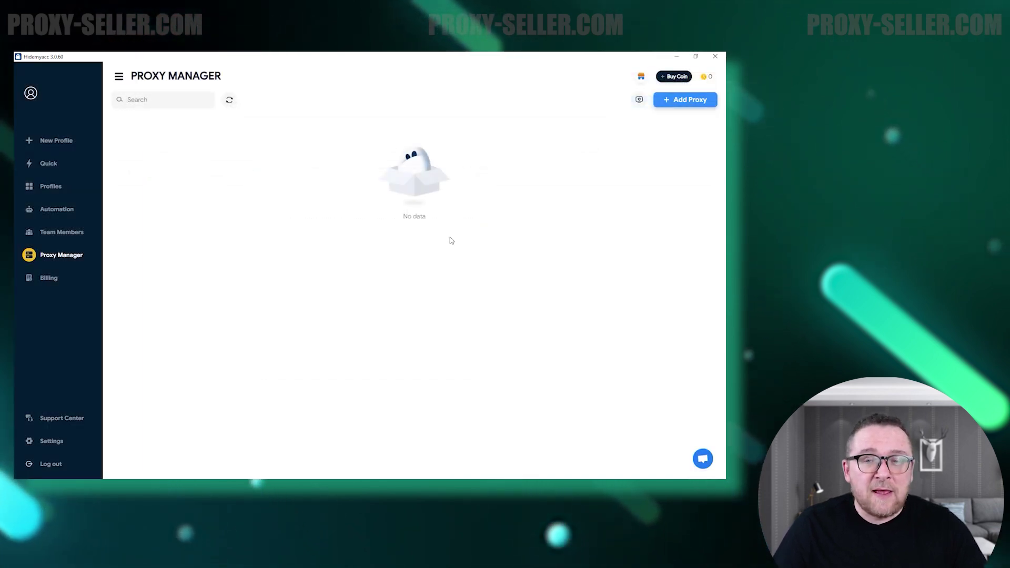
# Add proxies with Socks 5 connection type, tag TestTag, and a 2025 expiry date
pyautogui.click(680, 101)
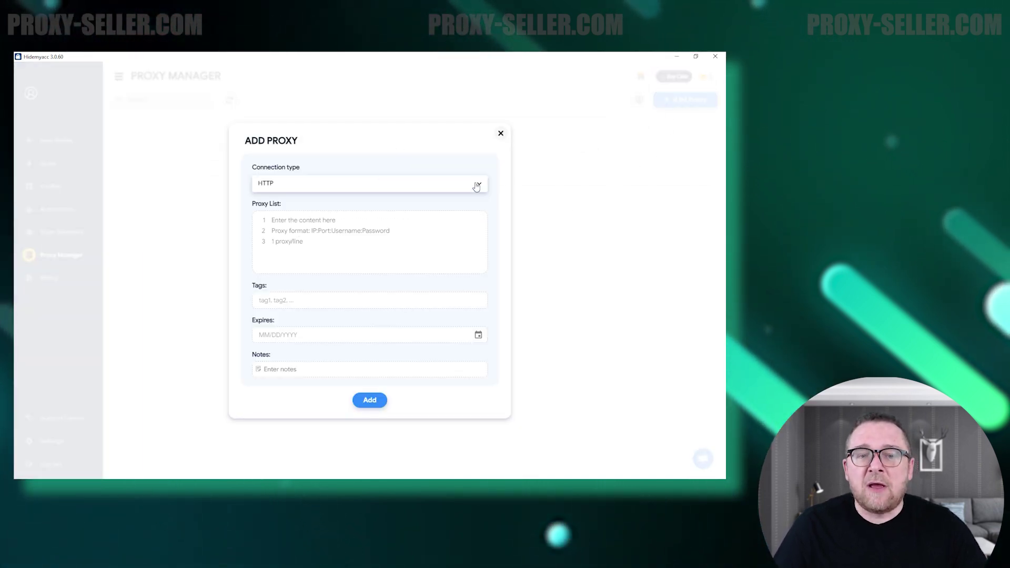
pyautogui.click(337, 191)
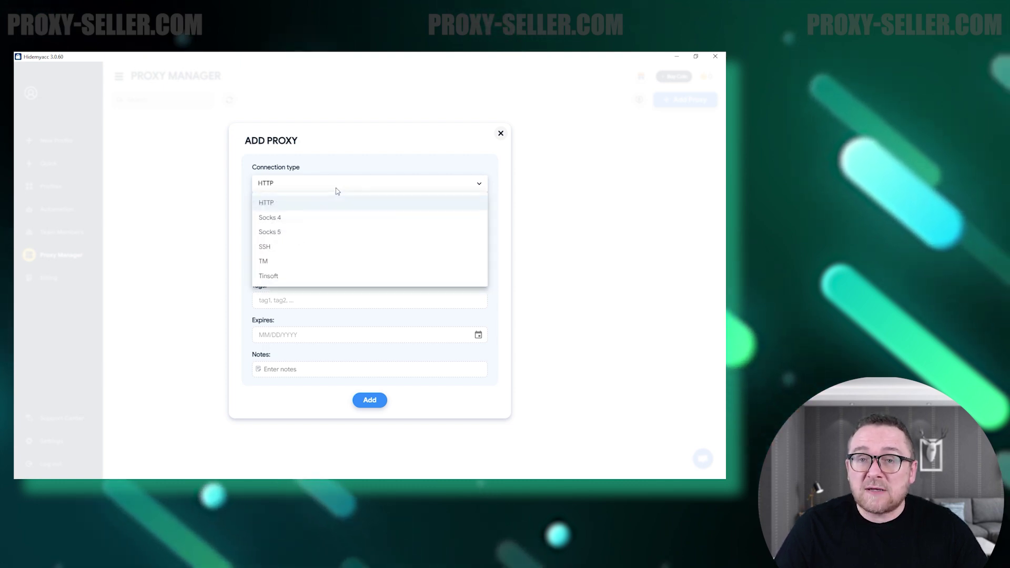
pyautogui.click(283, 235)
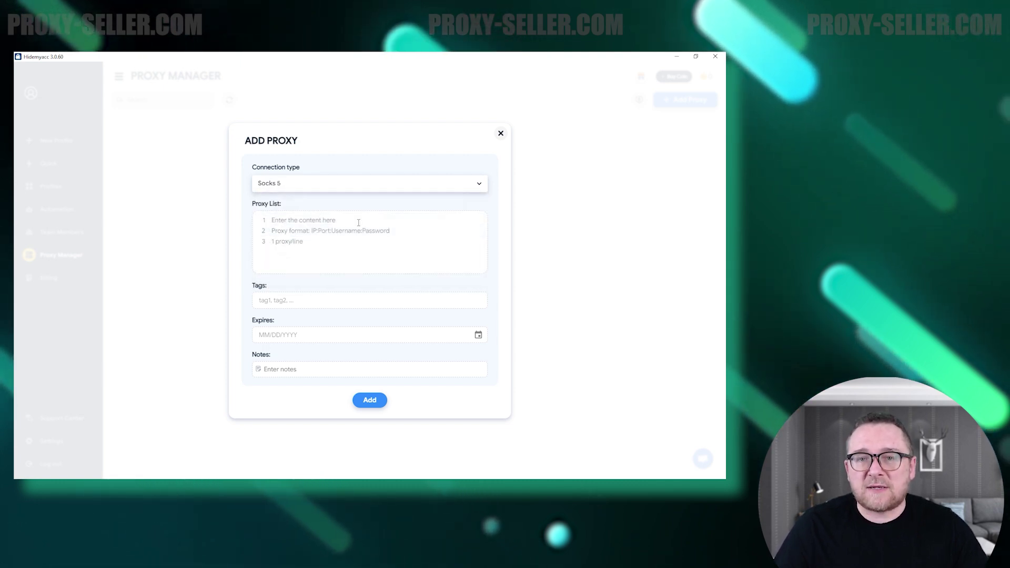
pyautogui.click(359, 294)
pyautogui.write('TestTag')
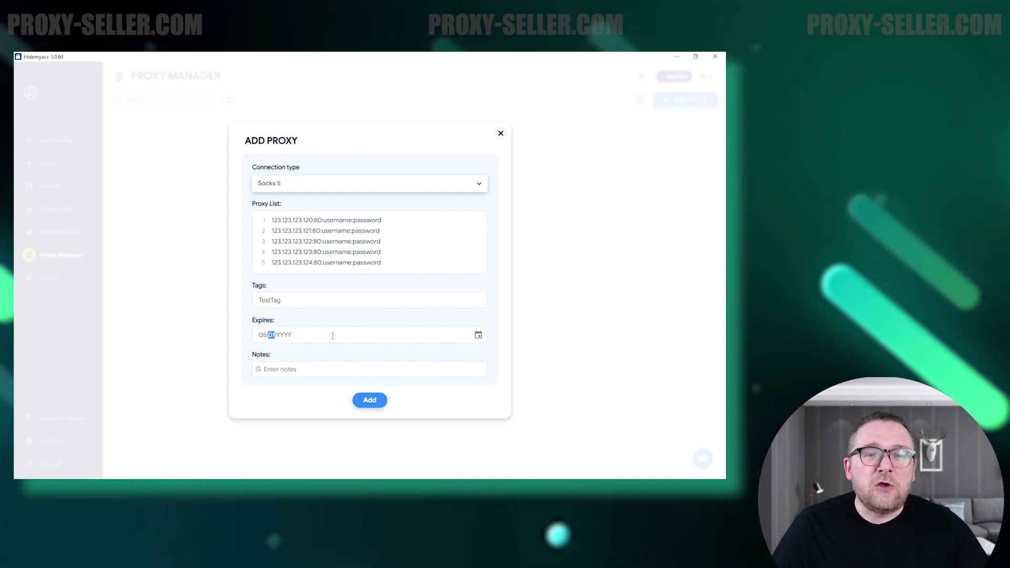
pyautogui.write('25')
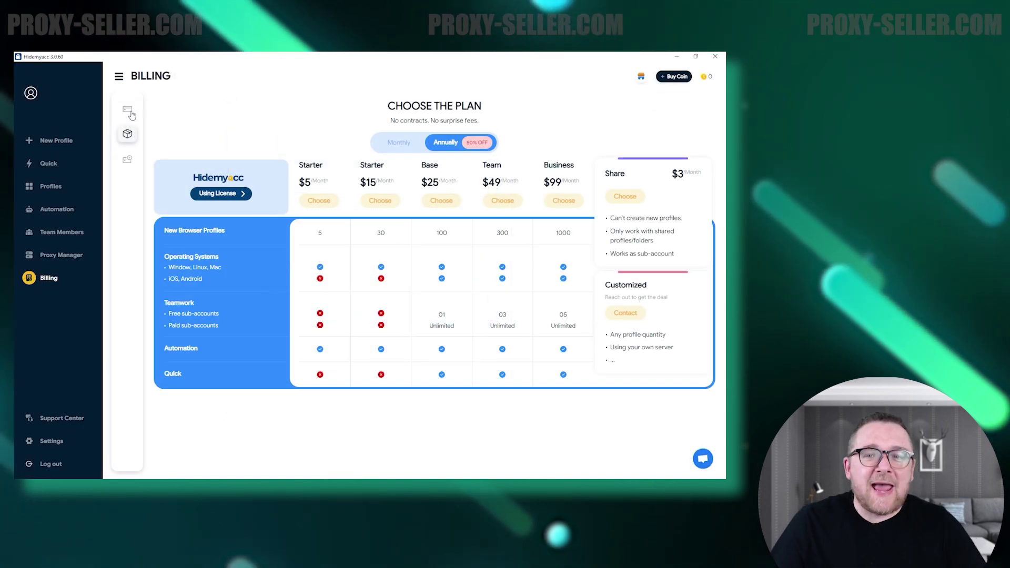
# View the billing summary, the plan comparison table, and the invoice list
pyautogui.click(131, 113)
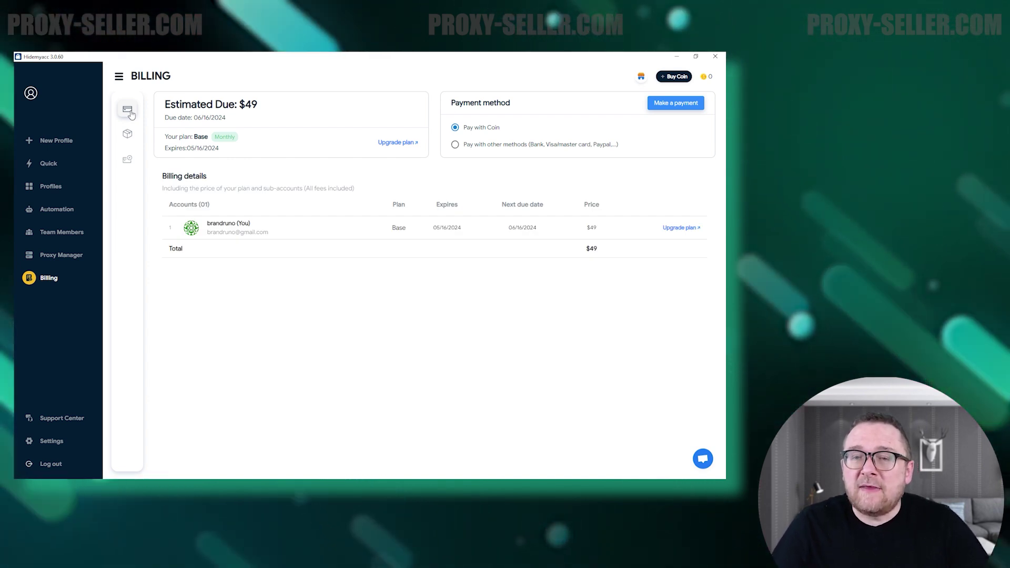
pyautogui.click(128, 134)
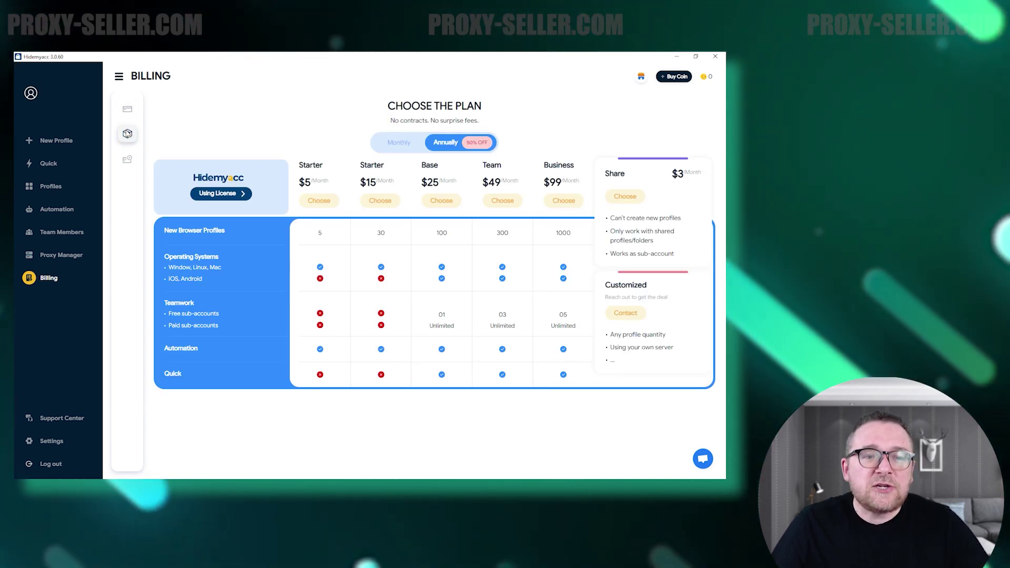
pyautogui.click(126, 159)
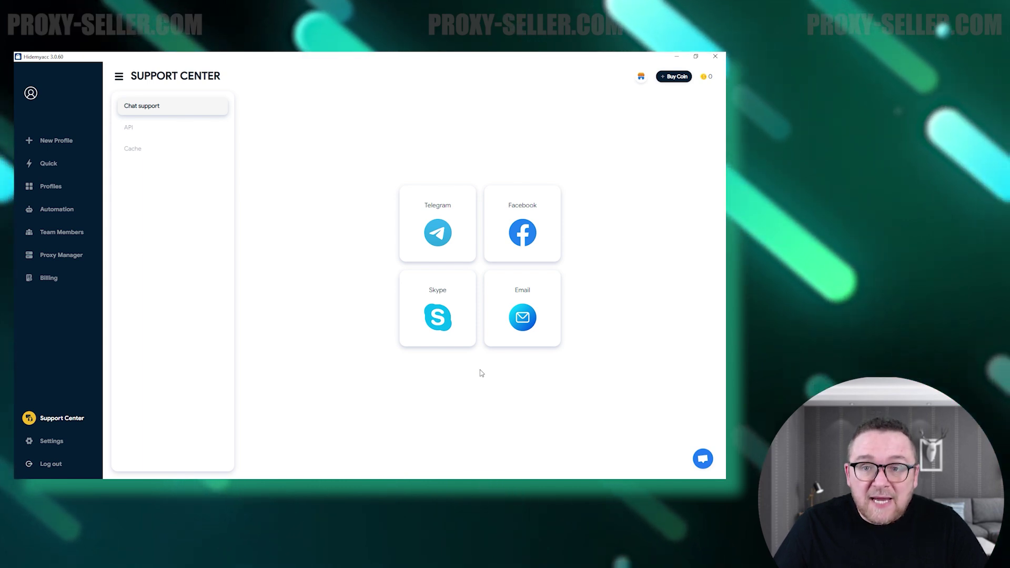
# Open the live support chat, type 'Hi', and close it again
pyautogui.click(704, 460)
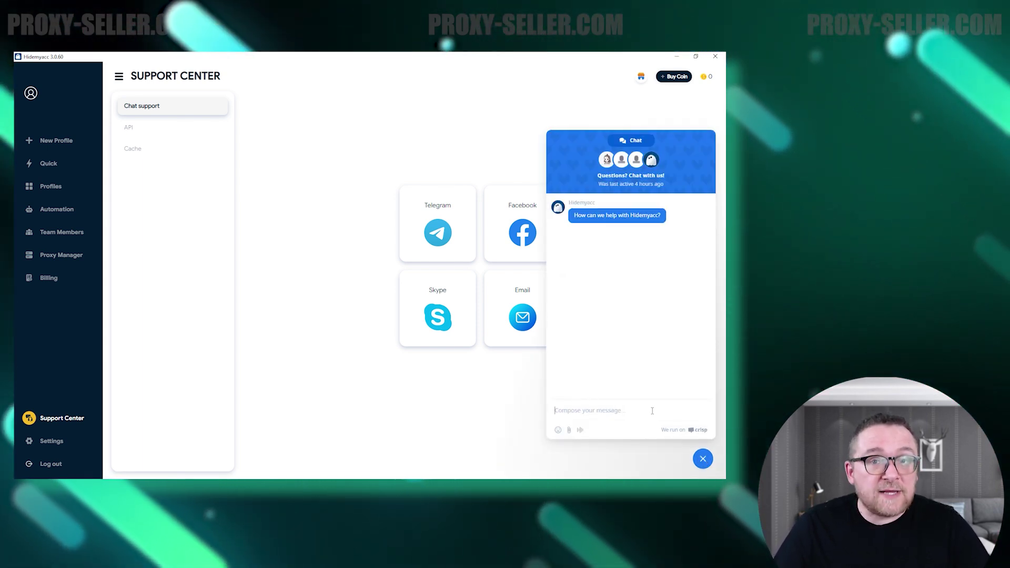
pyautogui.write('Hi!')
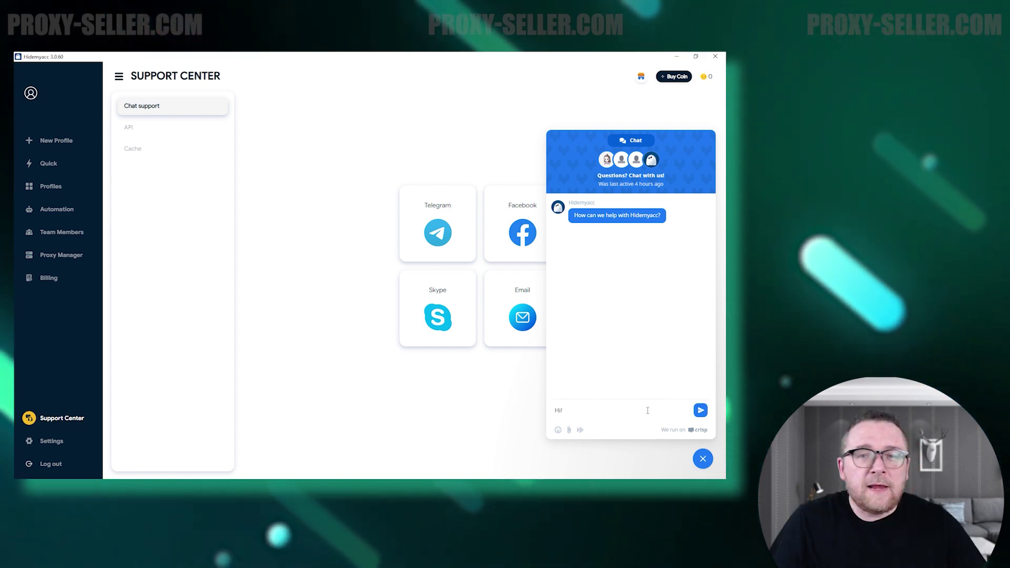
pyautogui.click(703, 459)
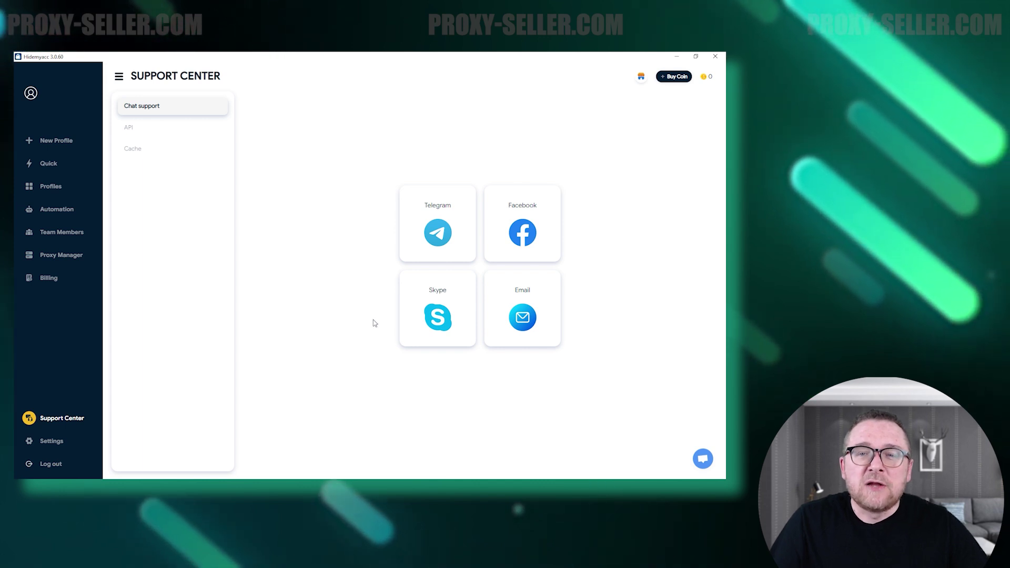
# View the API document links, then clear the app's cached data
pyautogui.click(142, 132)
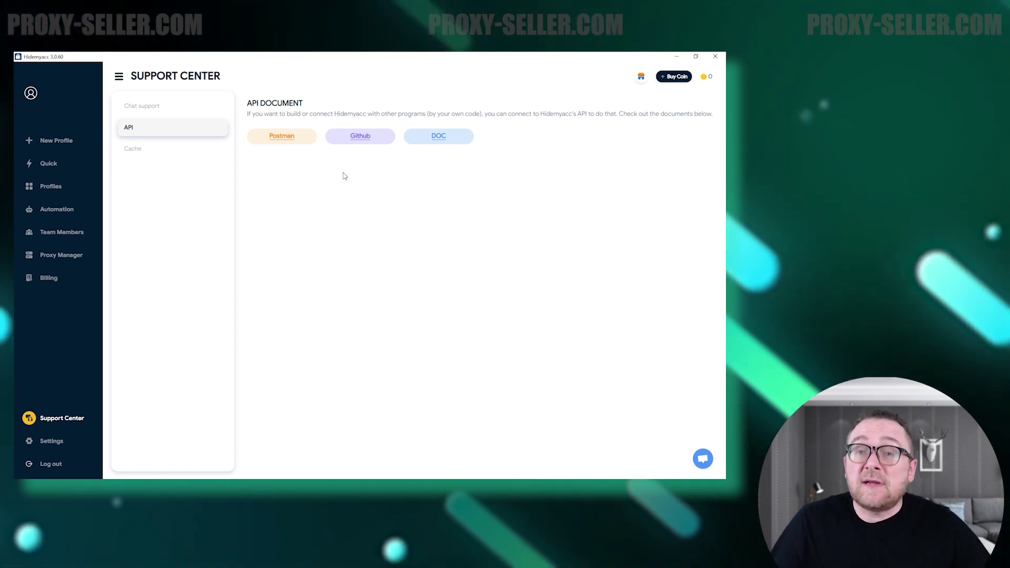
pyautogui.click(163, 156)
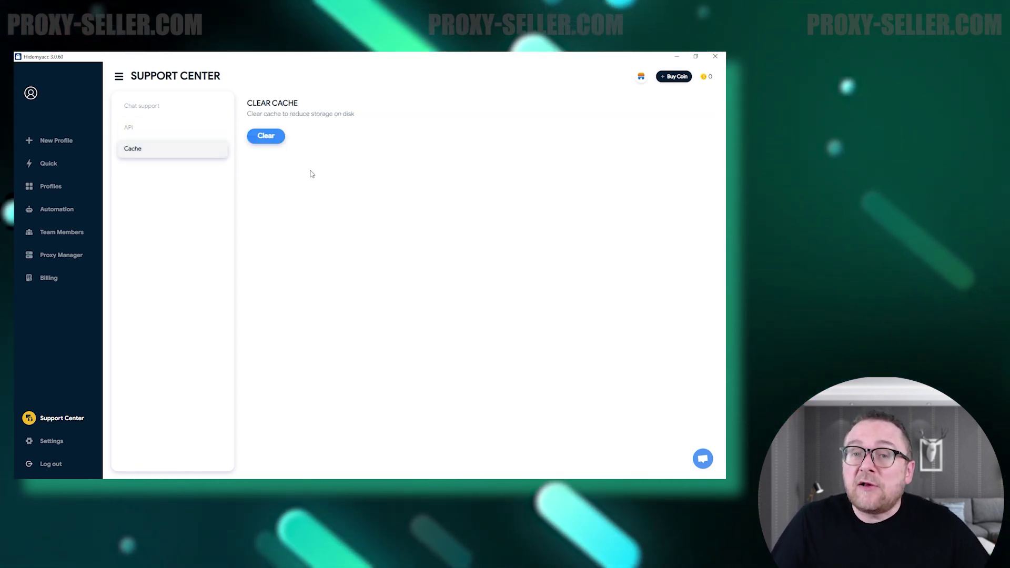
pyautogui.click(264, 141)
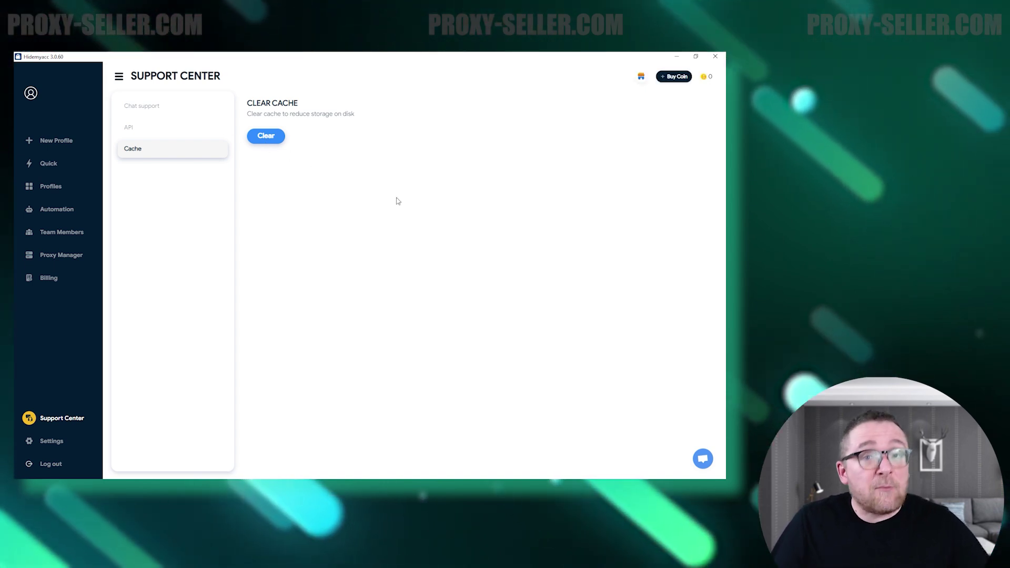
pyautogui.click(51, 441)
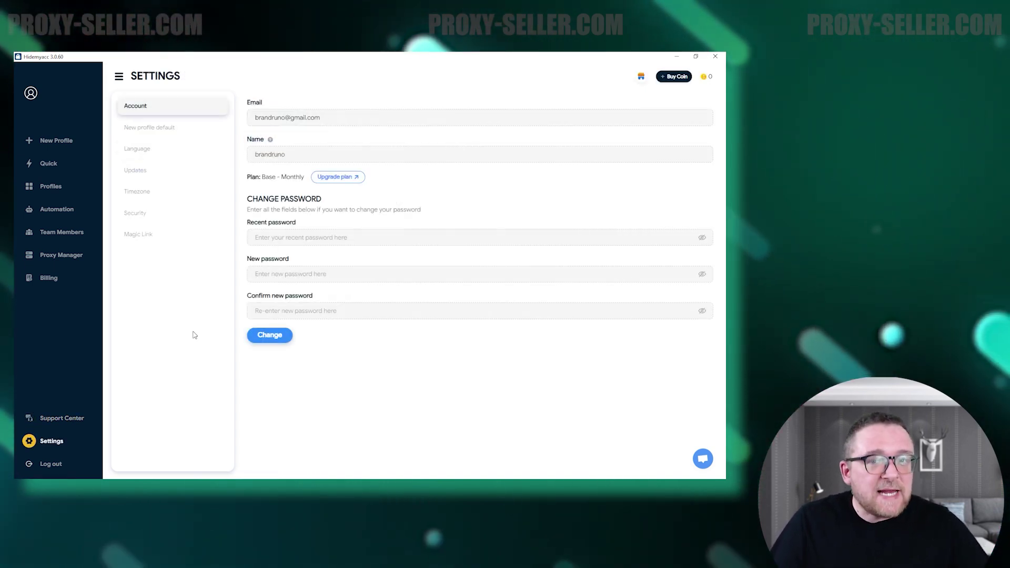
# Set new-profile defaults: Safari browser, Client Rects masking on, Restore Last Browser Session off
pyautogui.click(150, 128)
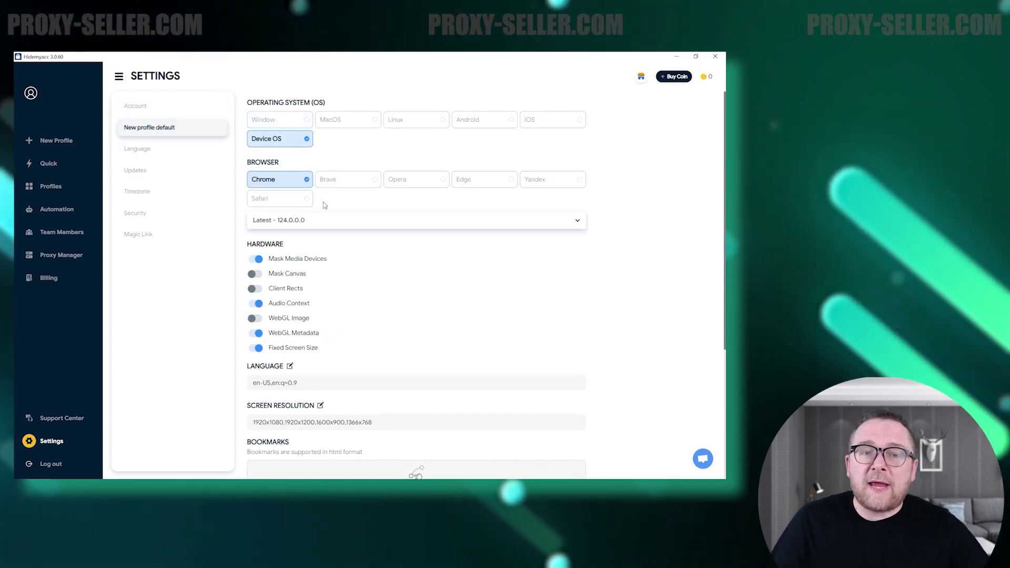
pyautogui.click(263, 199)
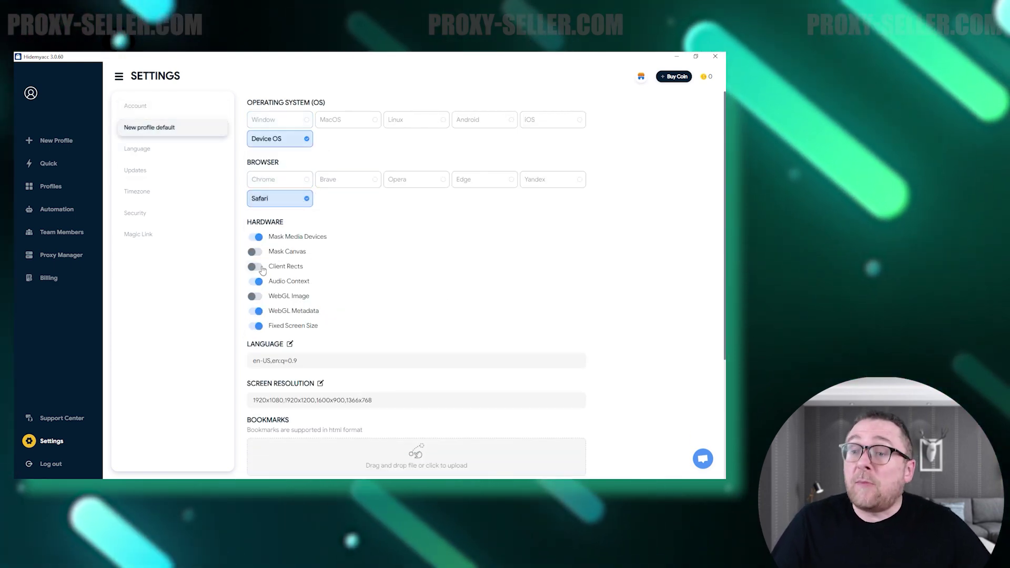
pyautogui.click(258, 268)
pyautogui.scroll(-3, 368, 294)
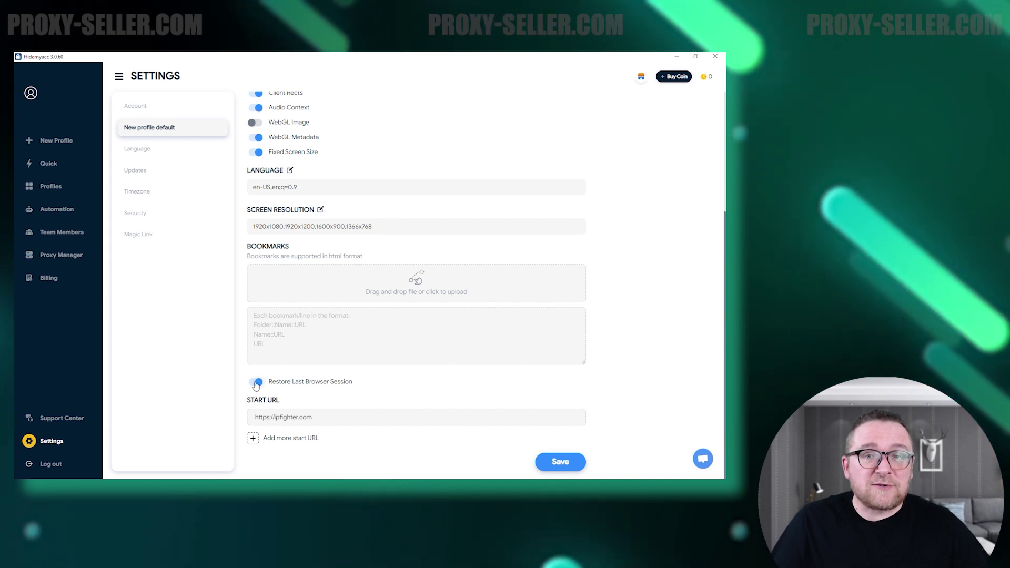
pyautogui.click(256, 383)
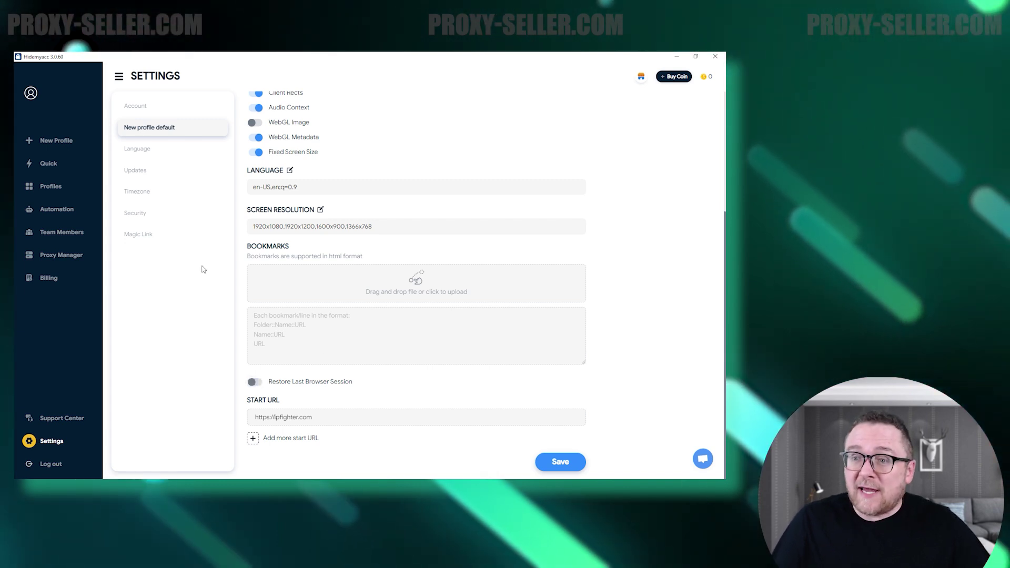
# Switch the interface language to Tiếng Việt, then 中文(简体), then back to English (US)
pyautogui.click(137, 149)
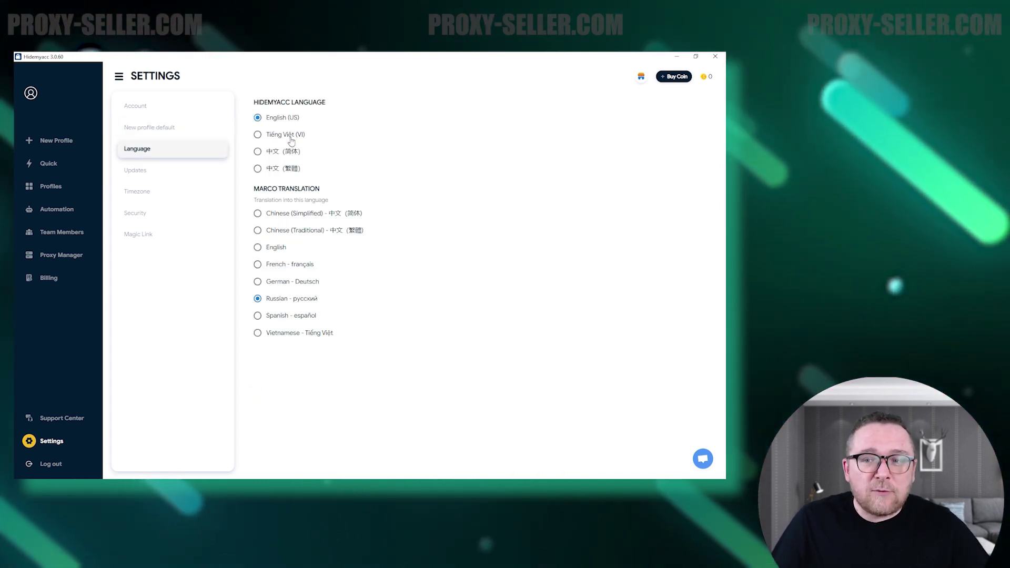
pyautogui.click(287, 135)
pyautogui.click(281, 152)
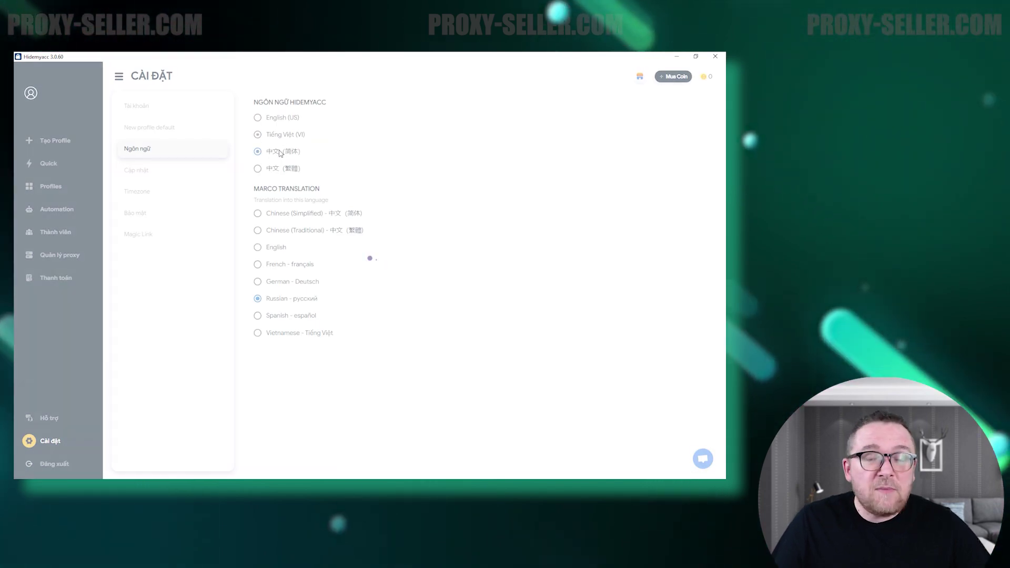
pyautogui.click(274, 118)
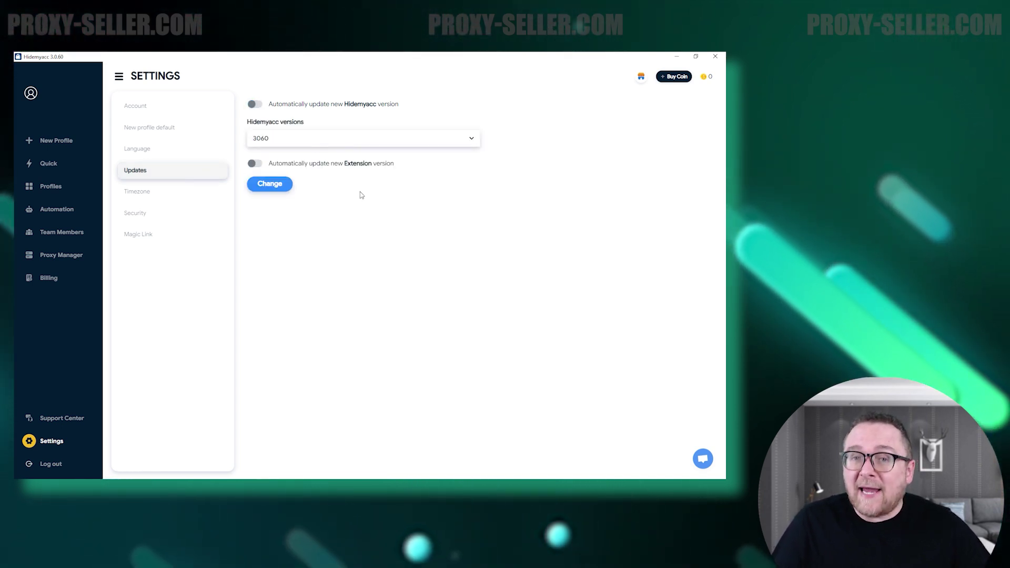
# Choose iphey.com as the timezone checking server, start then cancel 2FA setup, and view Magic Link
pyautogui.click(167, 193)
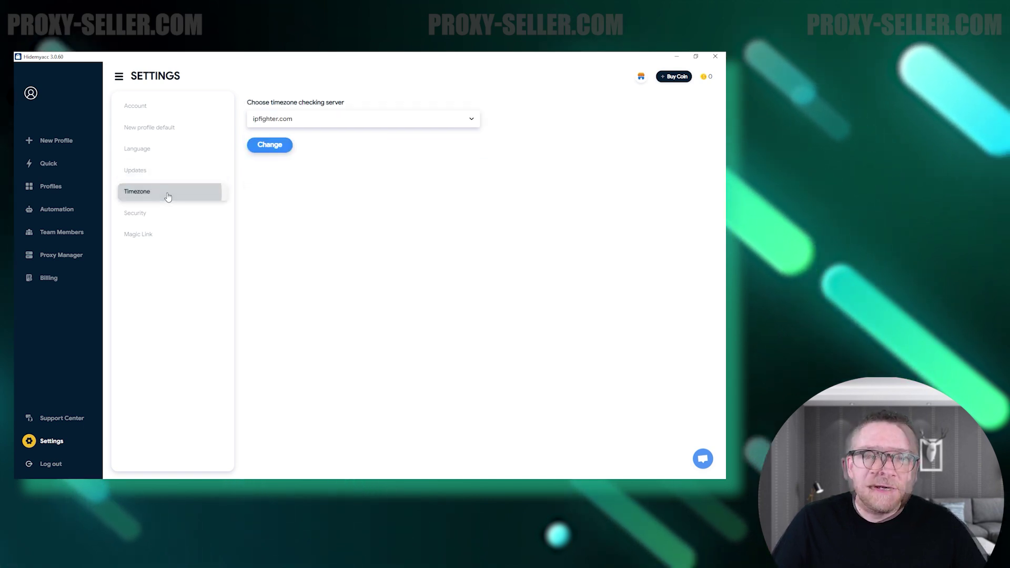
pyautogui.click(327, 121)
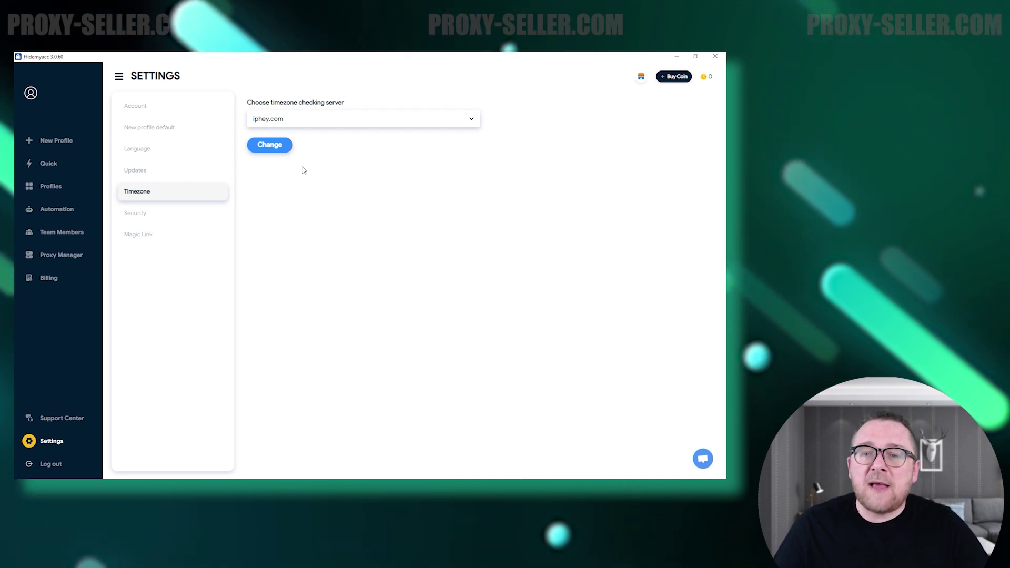
pyautogui.click(192, 217)
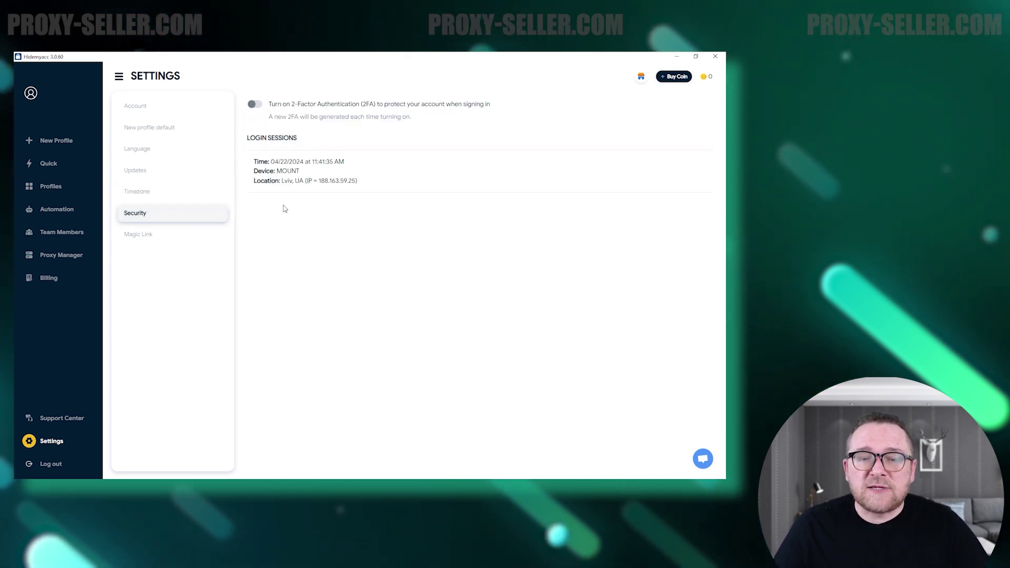
pyautogui.click(255, 104)
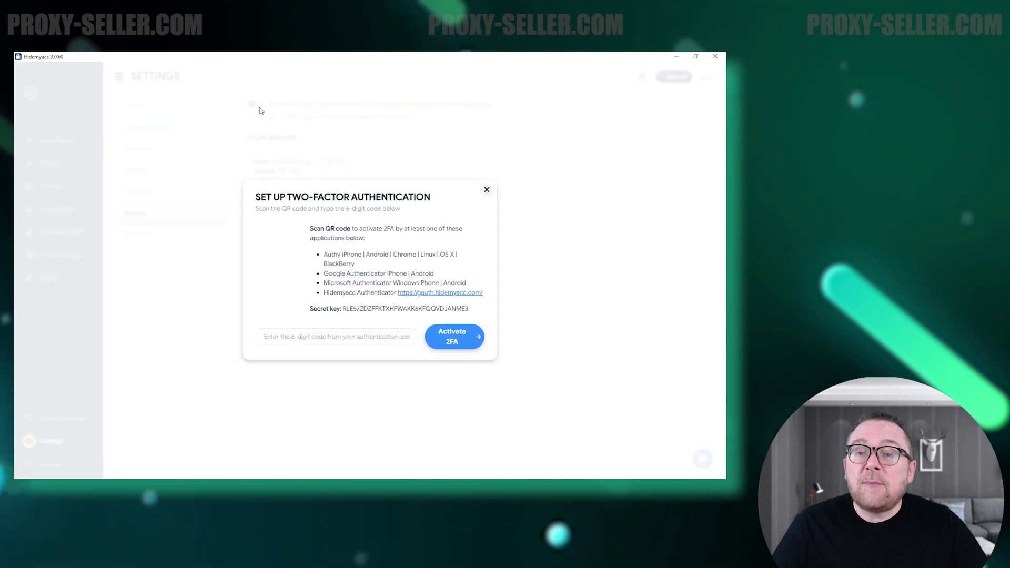
pyautogui.click(486, 190)
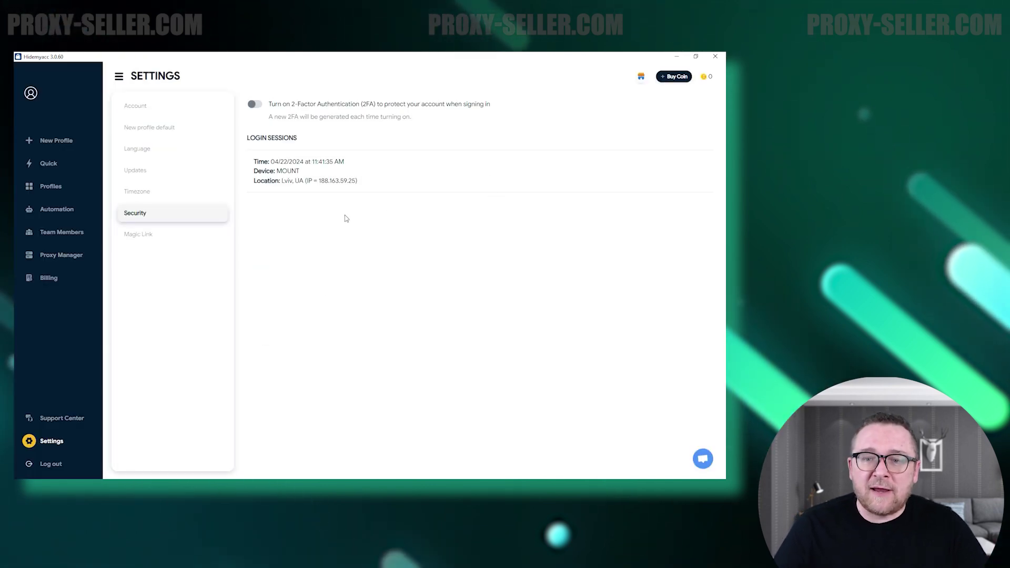
pyautogui.click(158, 234)
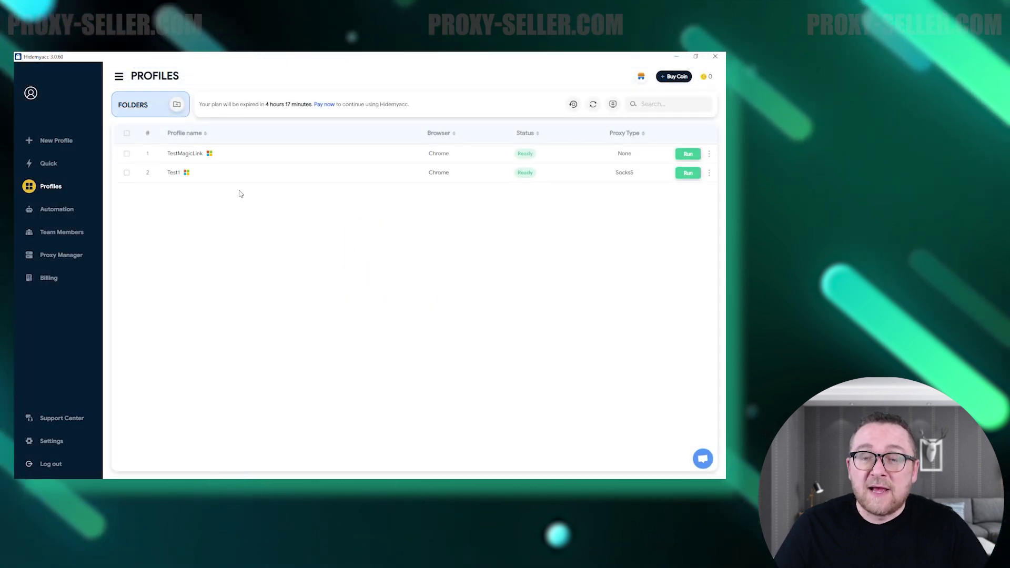
# Tick the row 1 checkbox to select the TestMagicLink profile
pyautogui.click(127, 154)
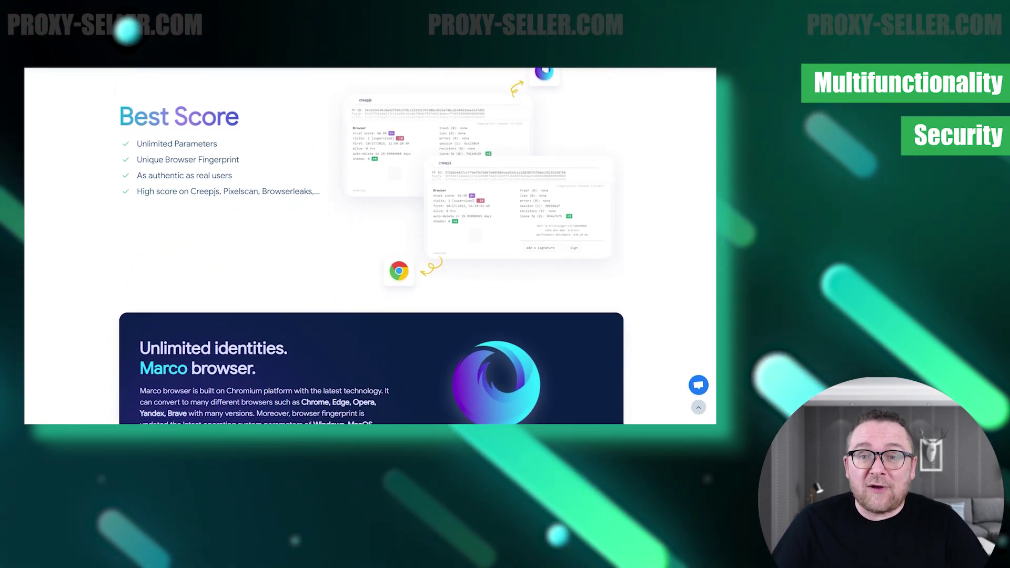
# Scroll the Hidemyacc homepage past Marco browser, Automation, Why Hidemyacc and Team Members to Free Proxies
pyautogui.scroll(-2, 369, 246)
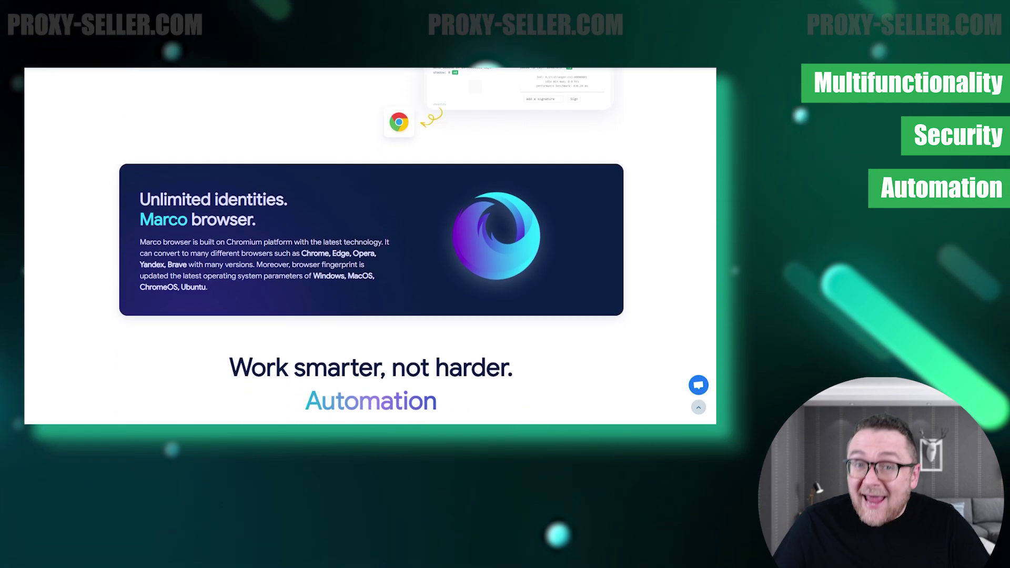
pyautogui.scroll(-3, 370, 246)
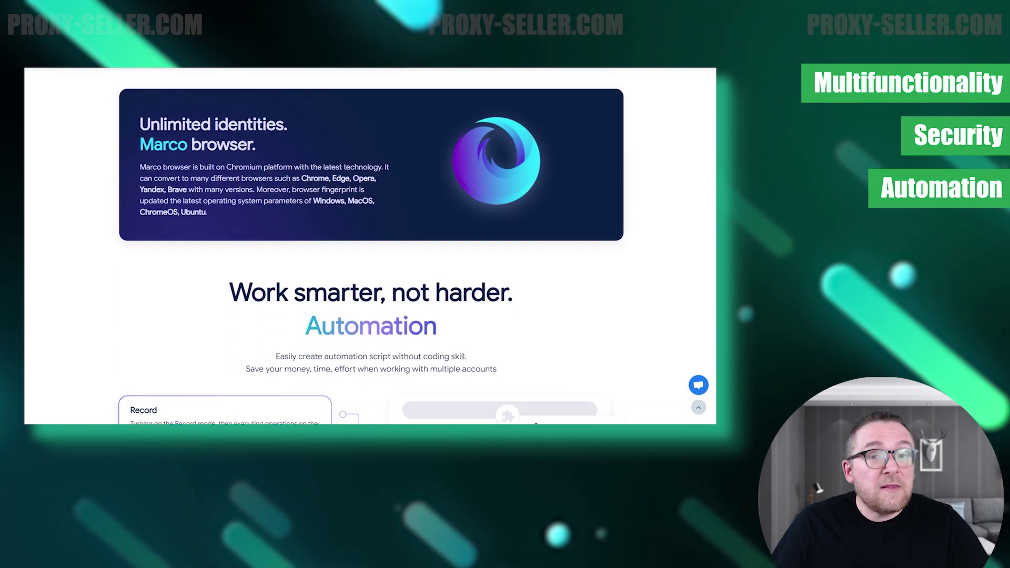
pyautogui.scroll(-3, 370, 245)
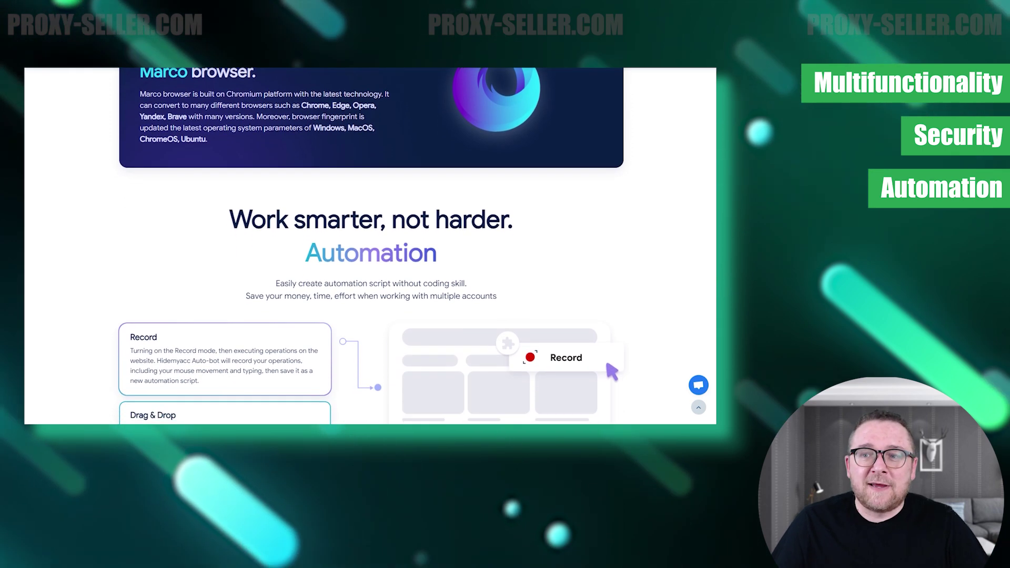
pyautogui.scroll(-3, 370, 245)
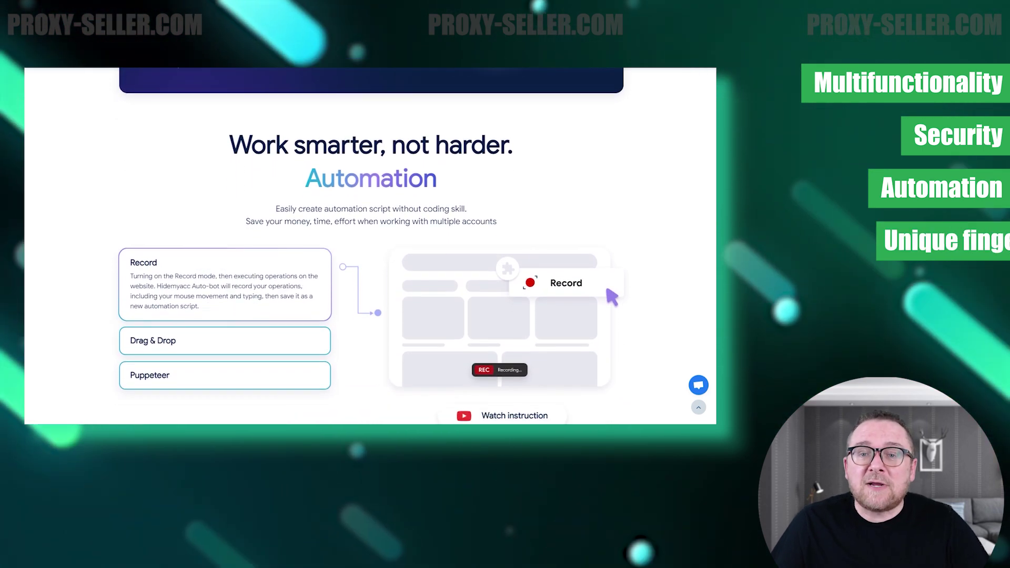
pyautogui.scroll(-1, 370, 245)
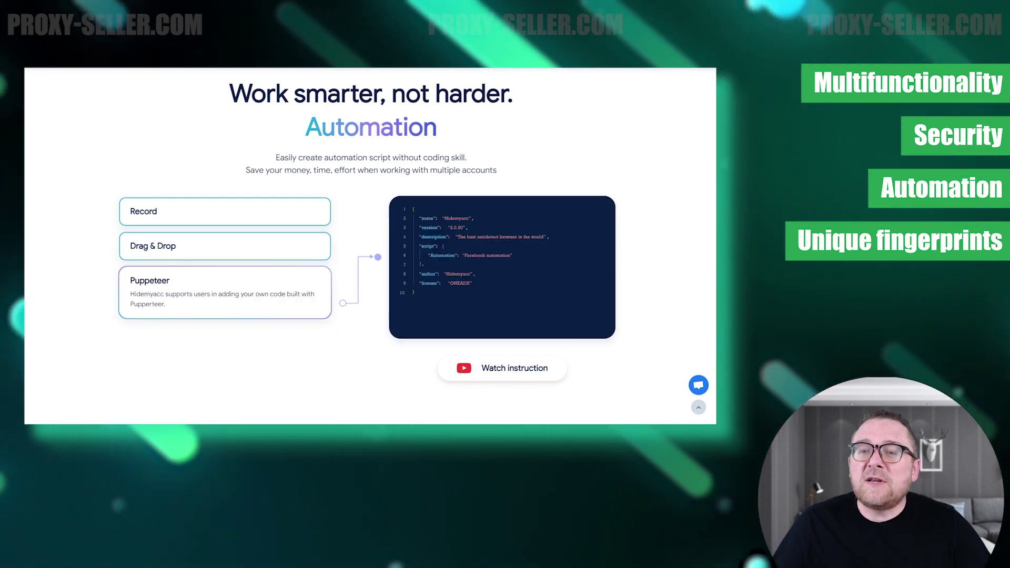
pyautogui.scroll(-2, 370, 246)
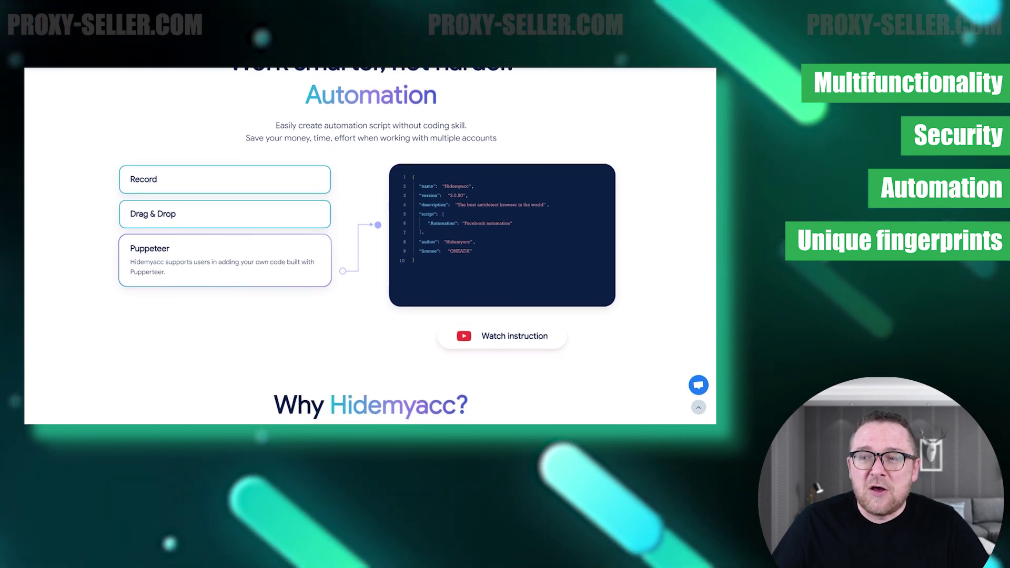
pyautogui.scroll(-1, 370, 245)
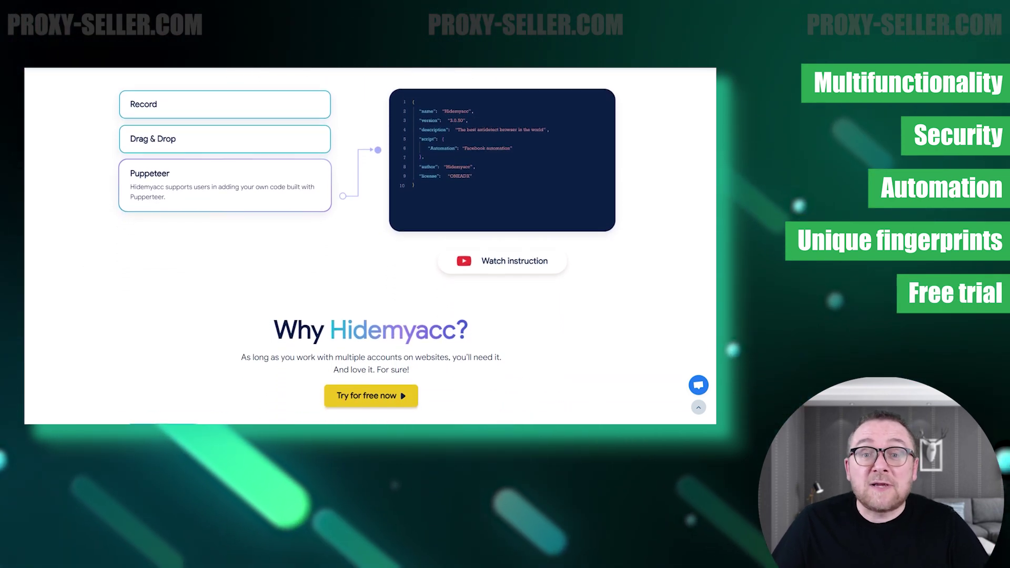
pyautogui.scroll(-2, 370, 246)
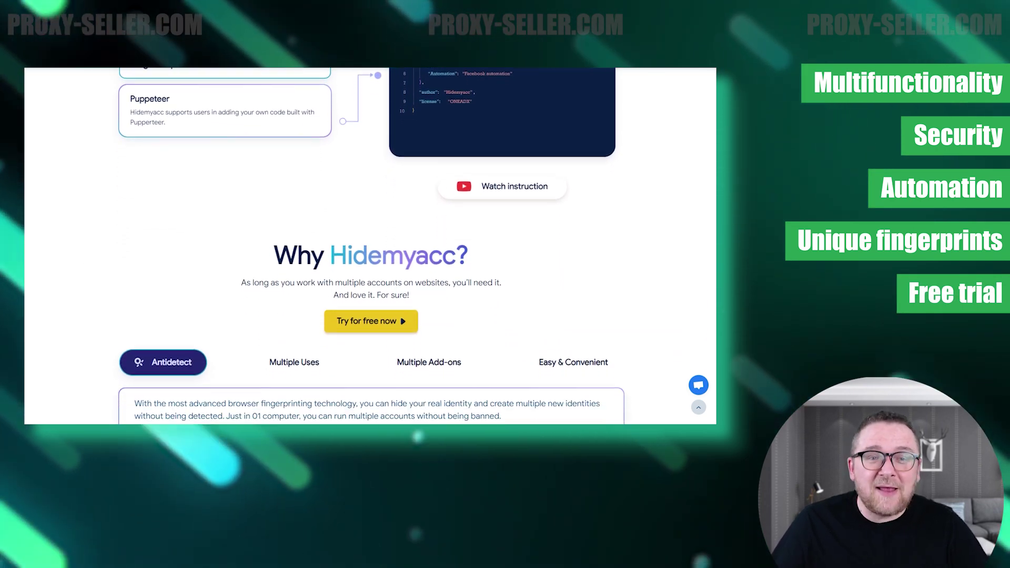
pyautogui.scroll(-2, 370, 245)
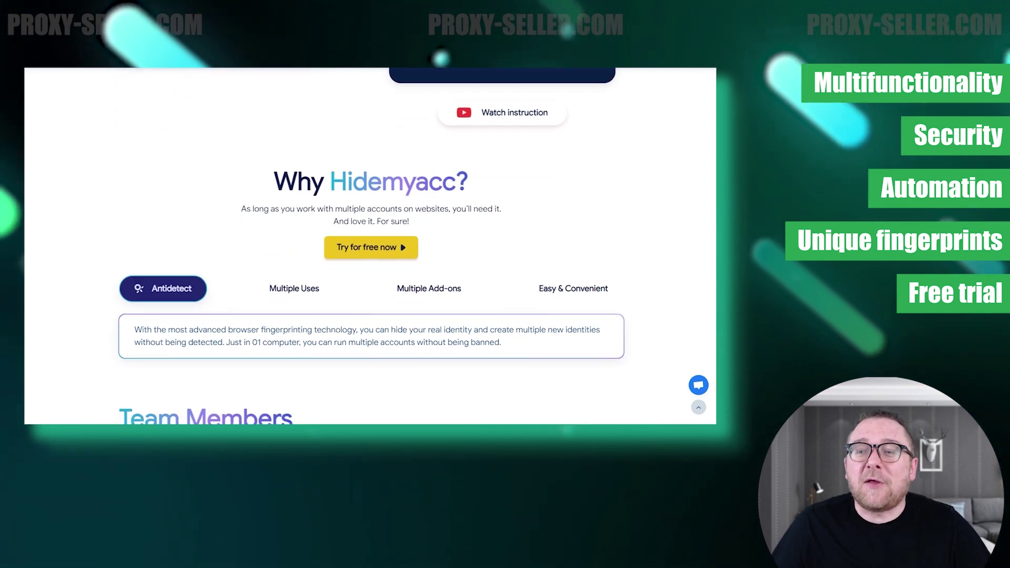
pyautogui.scroll(-1, 370, 246)
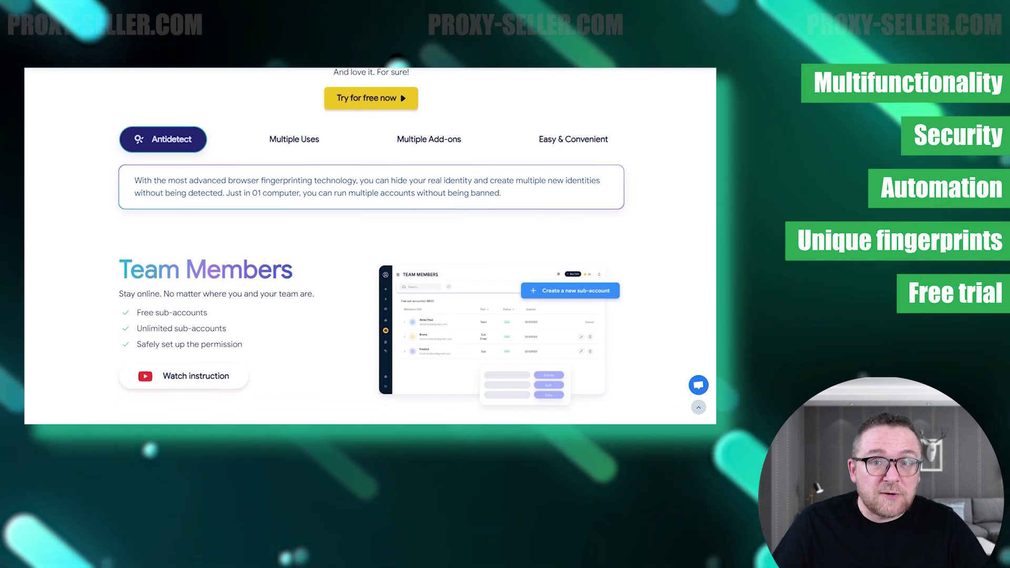
pyautogui.scroll(-2, 371, 246)
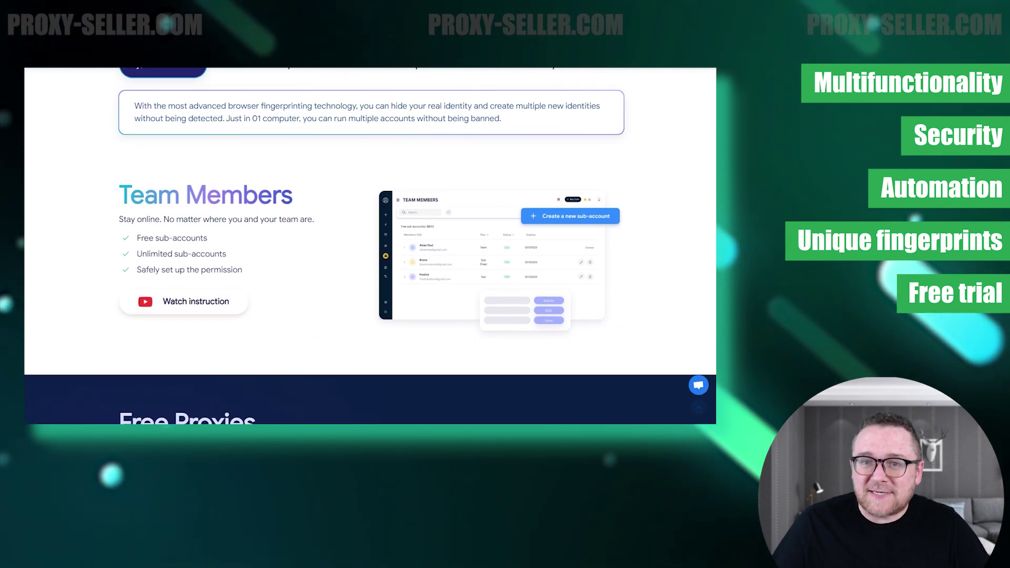
pyautogui.scroll(-1, 370, 246)
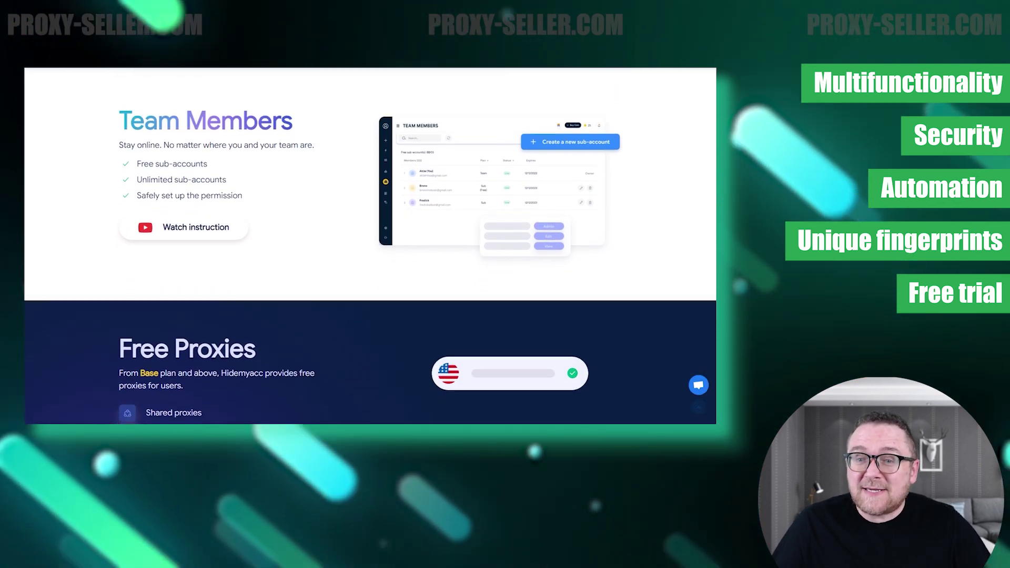
pyautogui.scroll(-1, 371, 245)
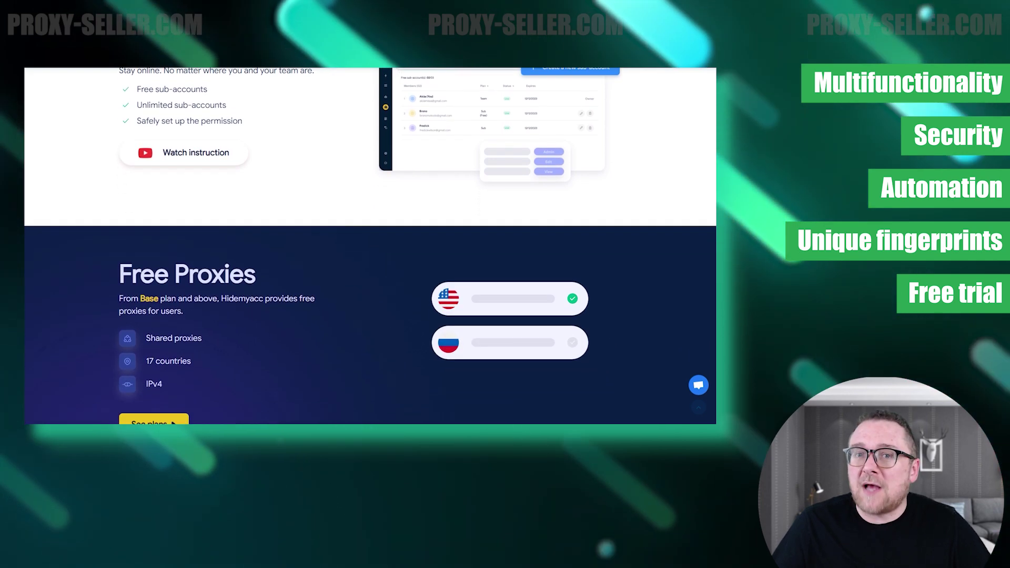
pyautogui.scroll(-3, 370, 245)
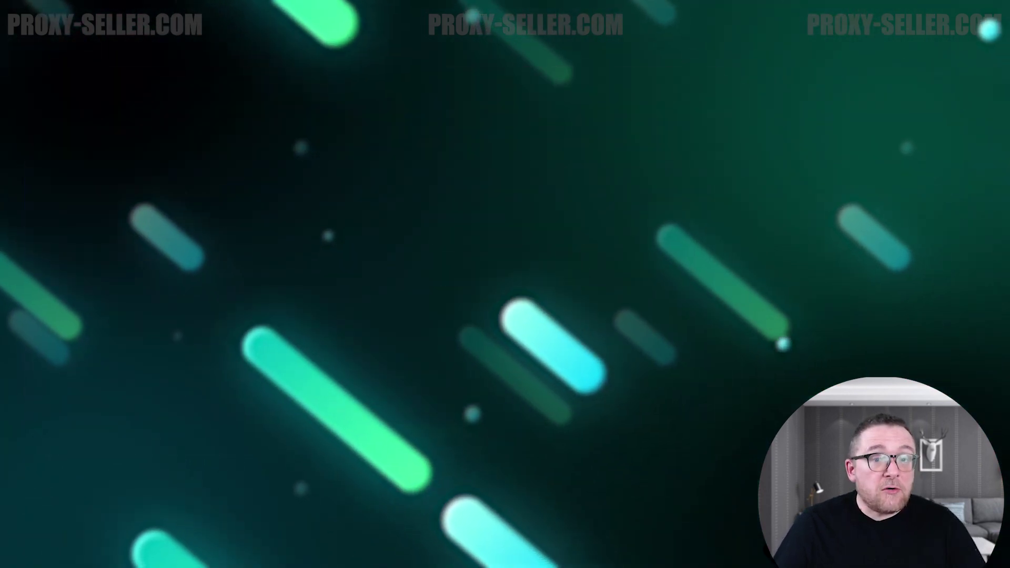